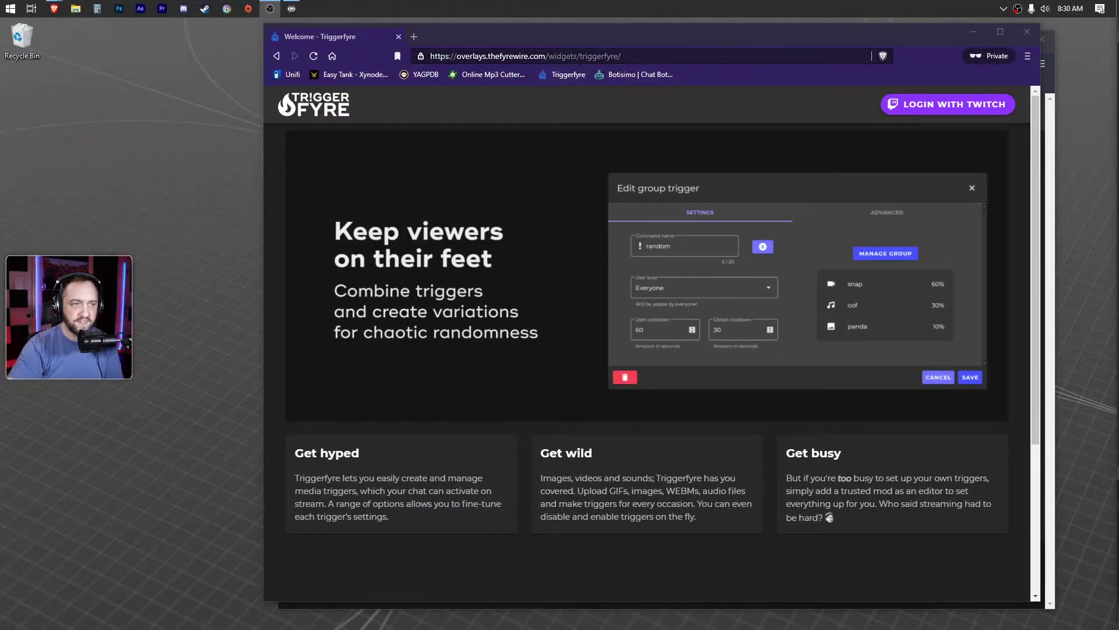
# Switch to the logged-in Triggerfyre dashboard and copy the overlay URL for use as a browser source.
pyautogui.click(568, 56)
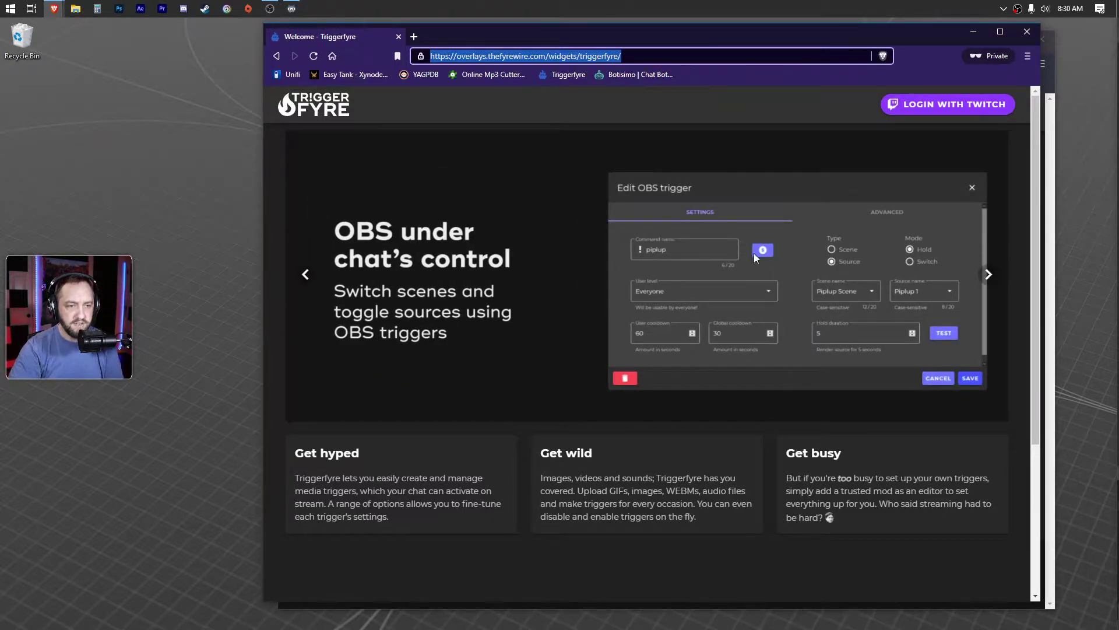
pyautogui.hotkey('alt', 'Tab')
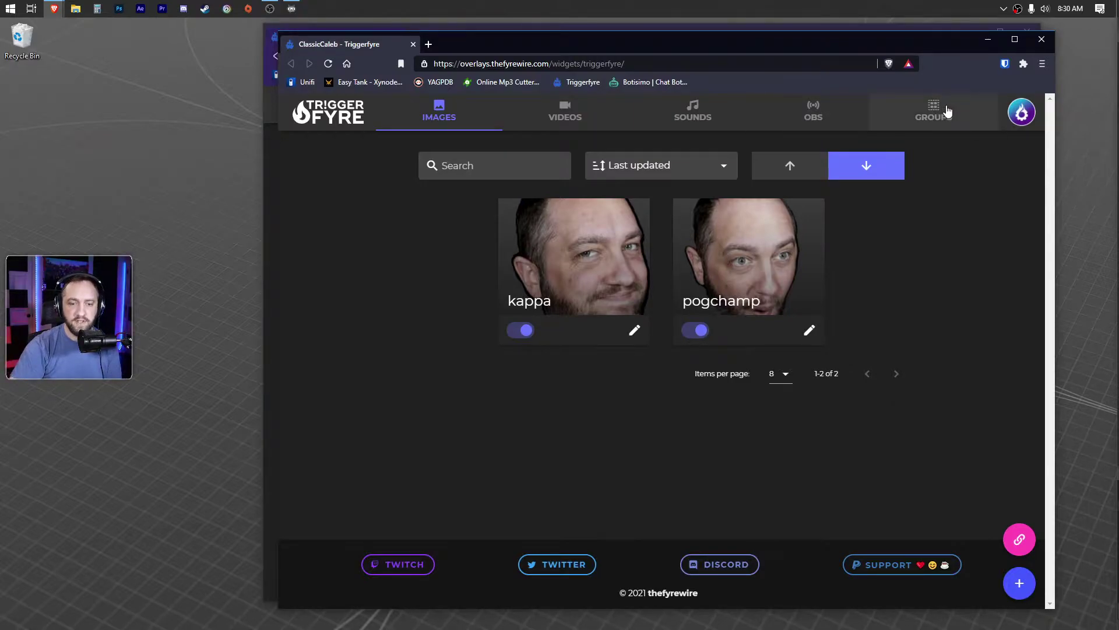
pyautogui.click(1020, 537)
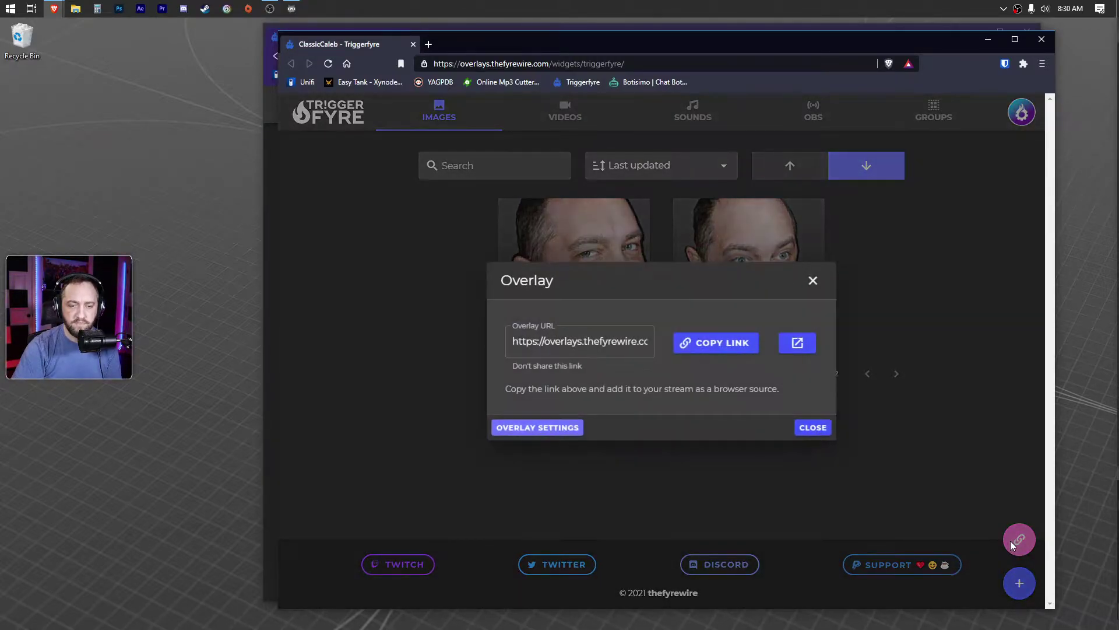
pyautogui.click(715, 350)
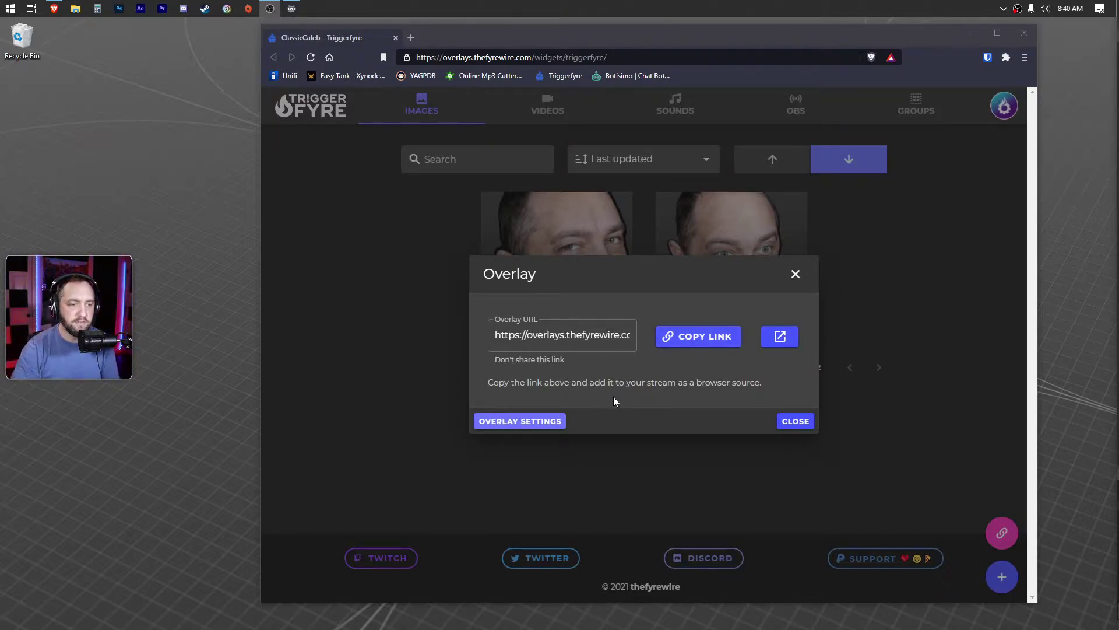
# Examine the overlay settings, including superglobal cooldowns, overlay commands and OBS server connection, and close them without saving.
pyautogui.click(541, 428)
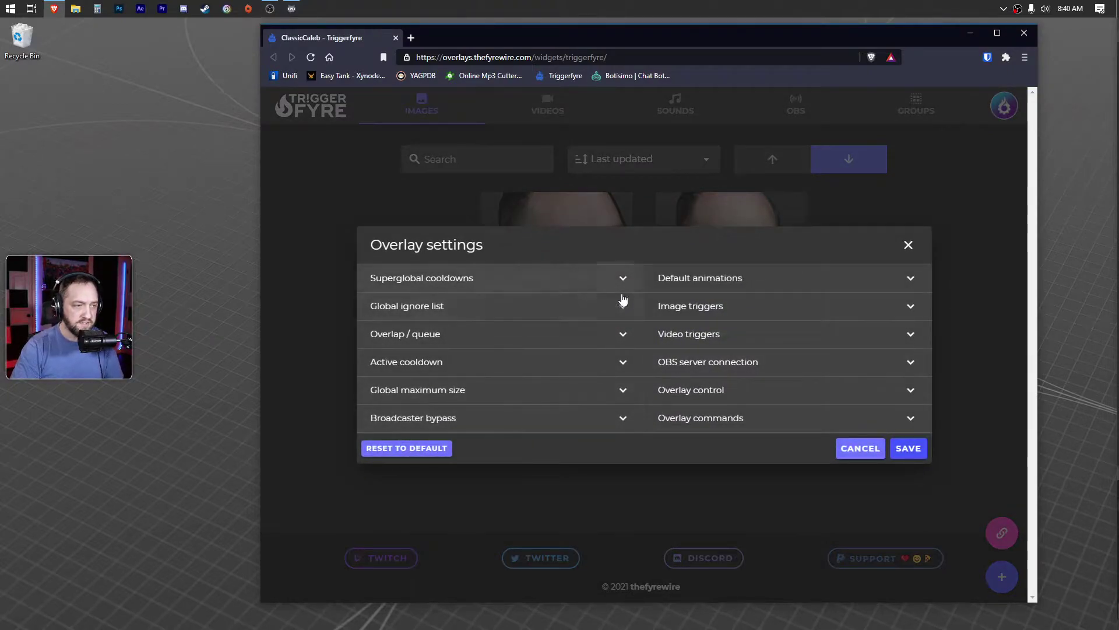
pyautogui.click(622, 278)
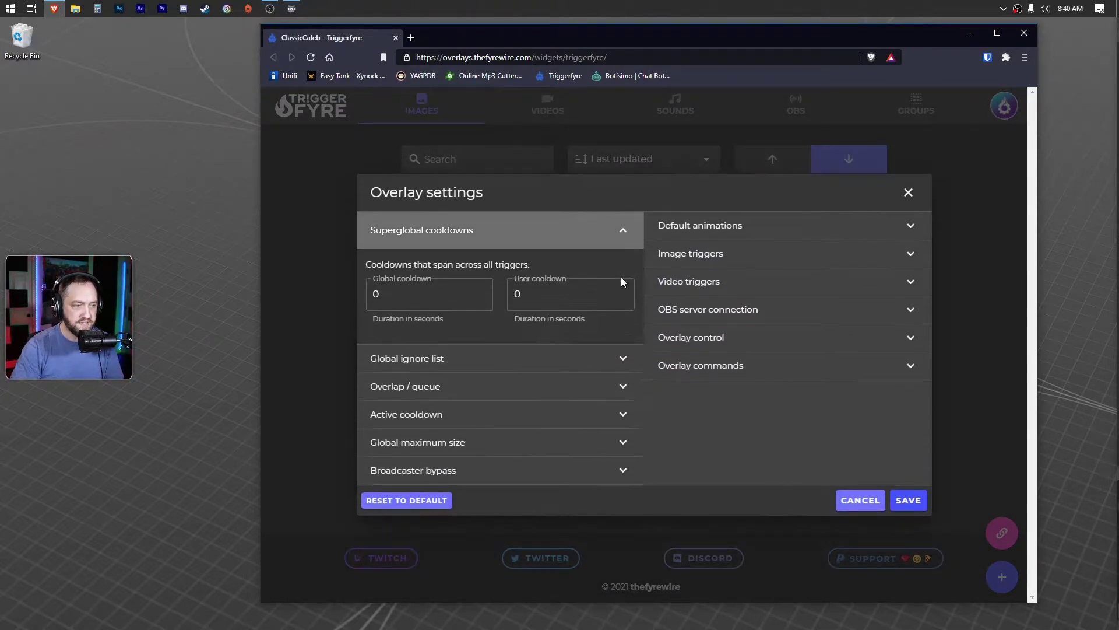
pyautogui.click(624, 230)
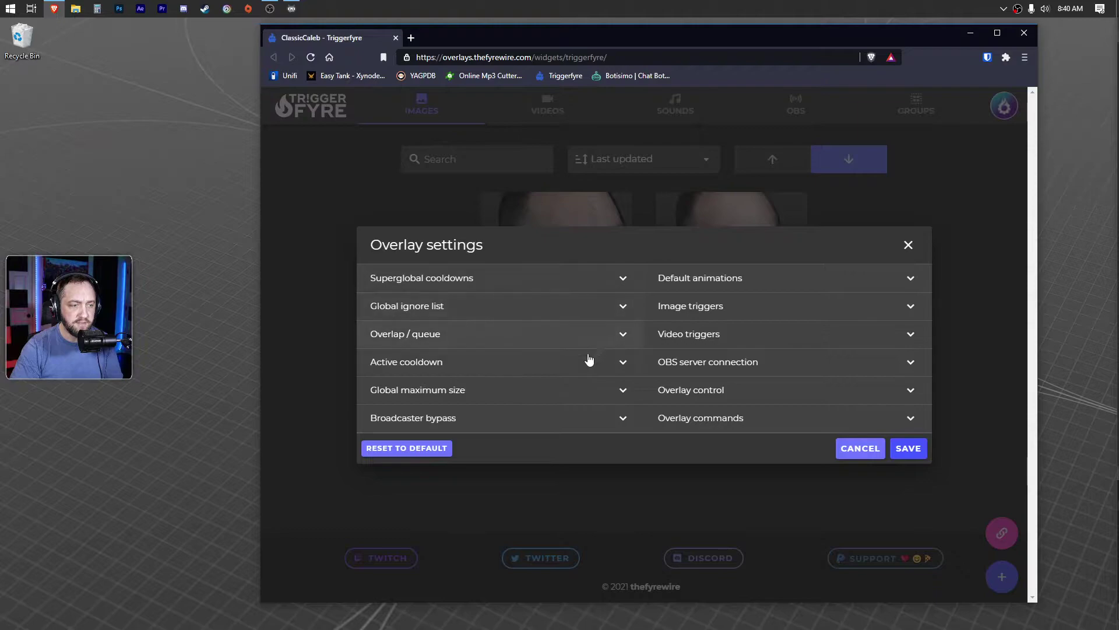
pyautogui.click(910, 419)
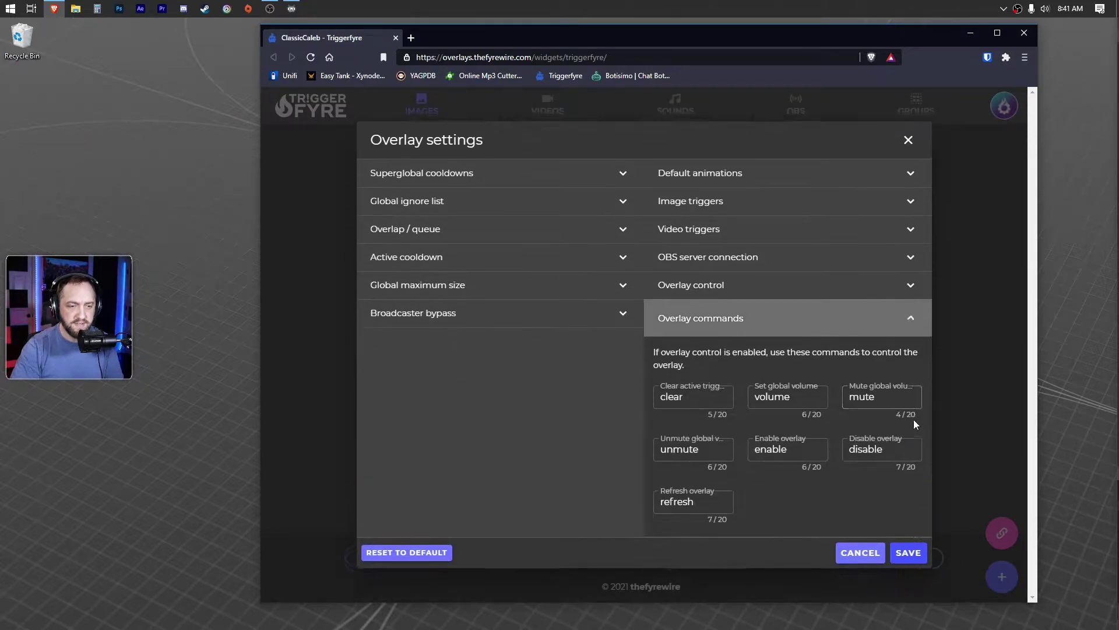
pyautogui.click(910, 313)
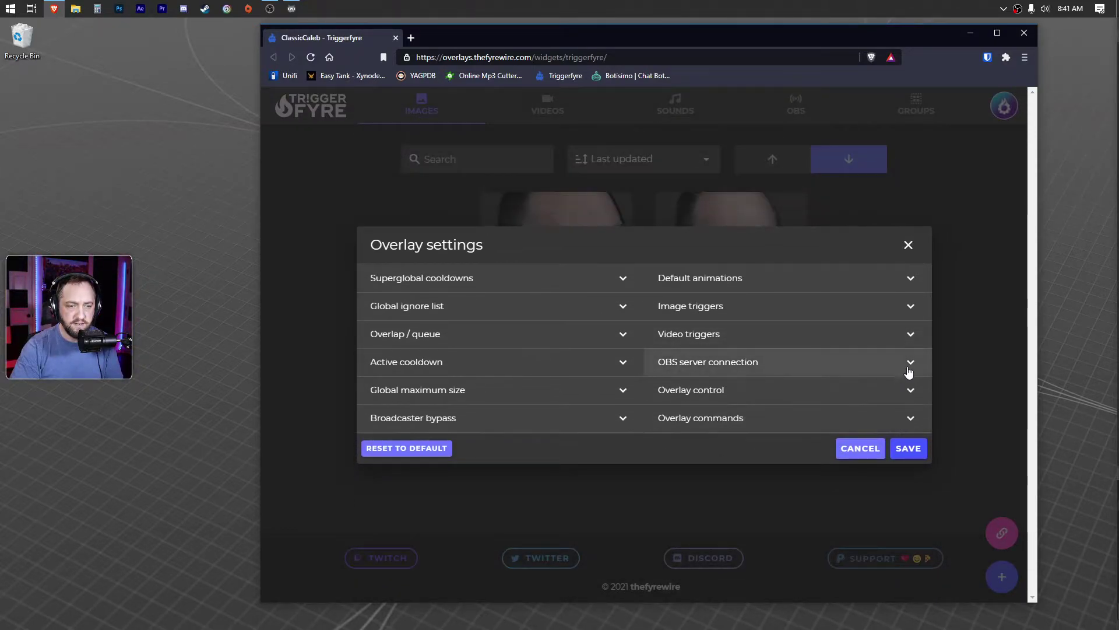
pyautogui.click(909, 363)
pyautogui.click(912, 324)
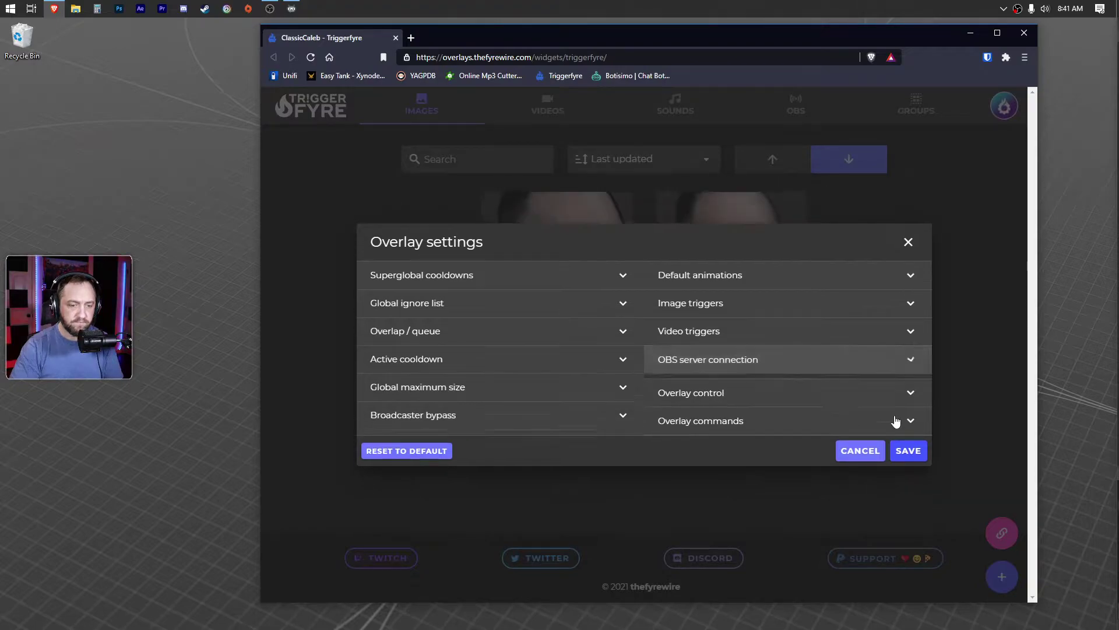
pyautogui.click(855, 451)
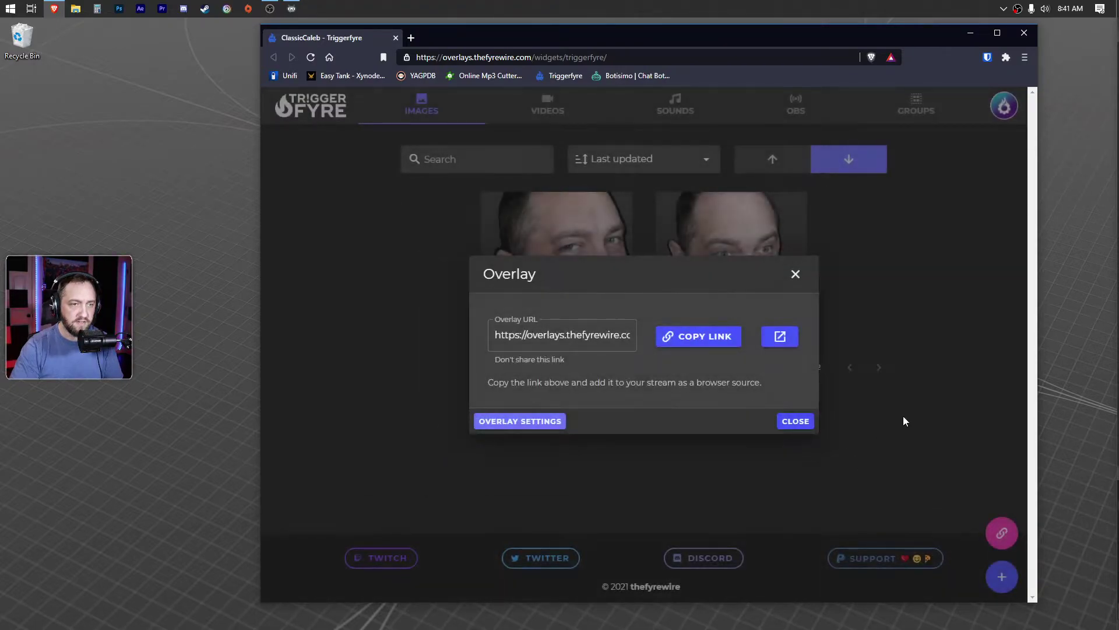
pyautogui.click(796, 275)
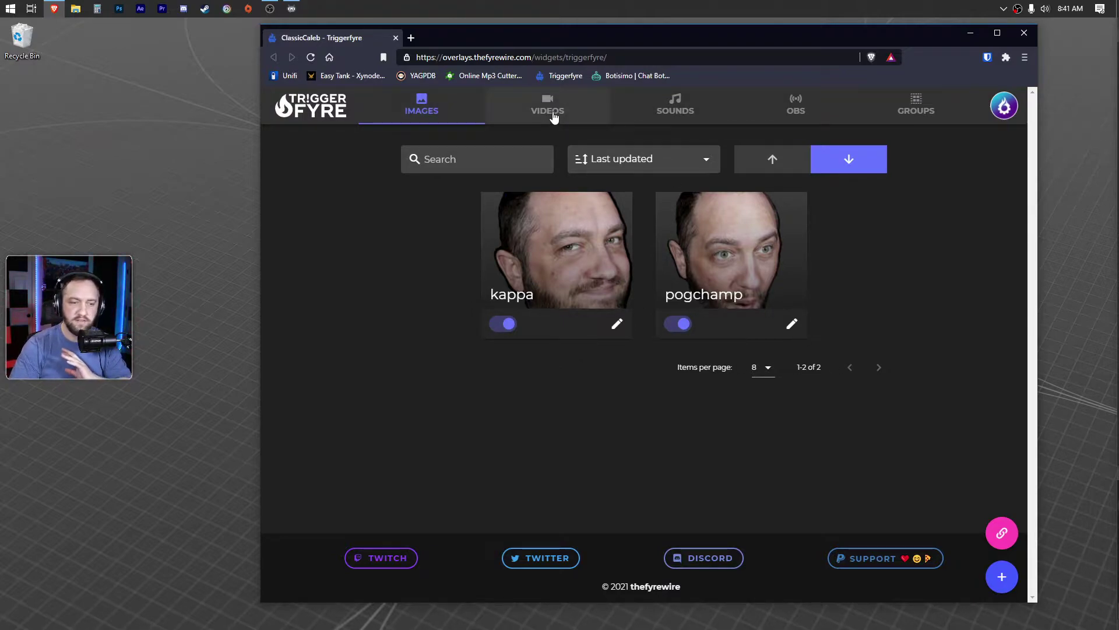
# Start a new image trigger and view the stored images that can be selected for it.
pyautogui.click(1002, 576)
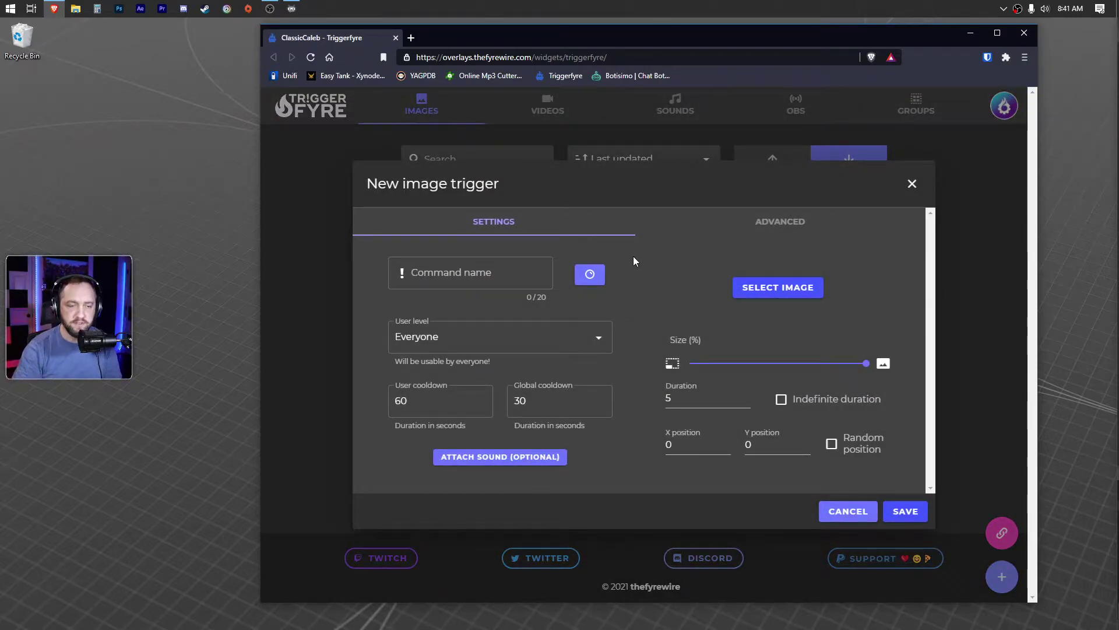
pyautogui.click(770, 287)
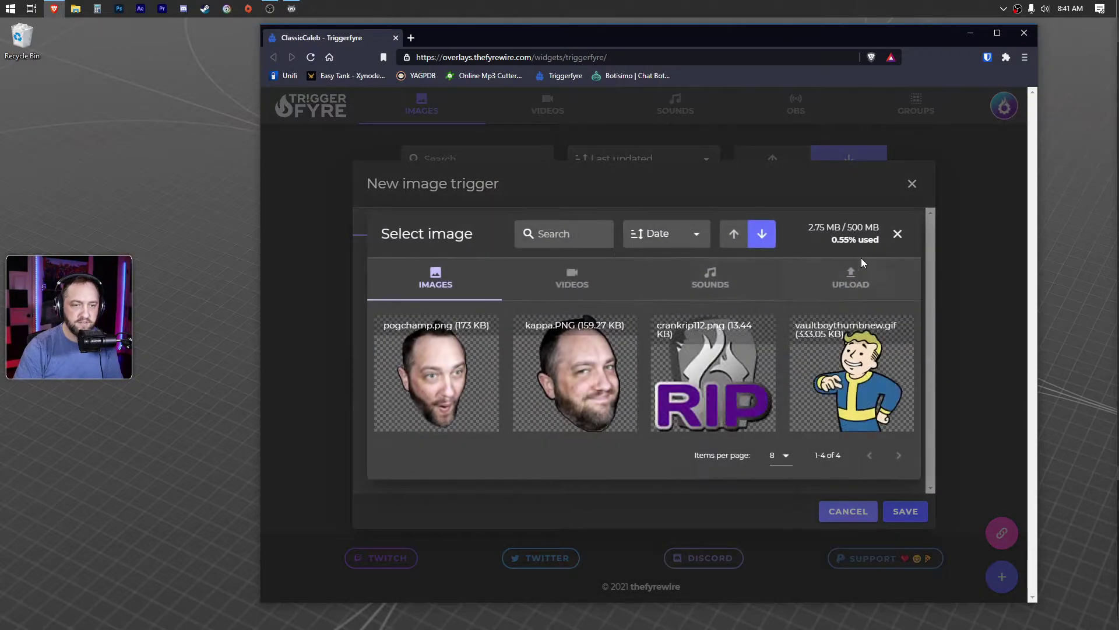
pyautogui.click(913, 184)
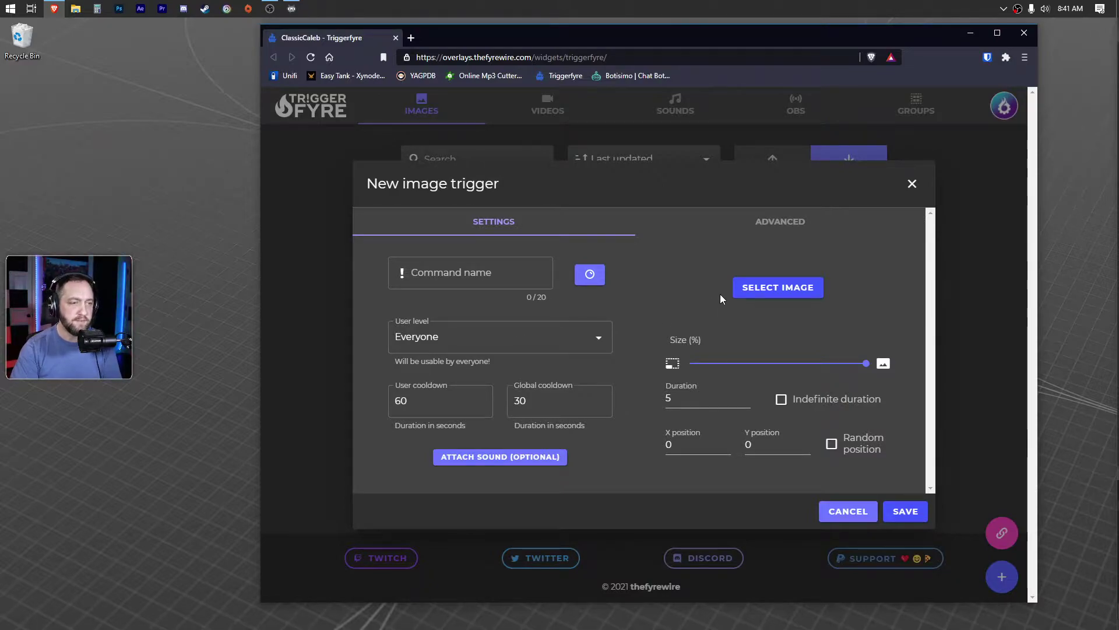
# Link the new image trigger to a Twitch reward named "asd" with Allow command enabled, and save the reward settings.
pyautogui.click(434, 273)
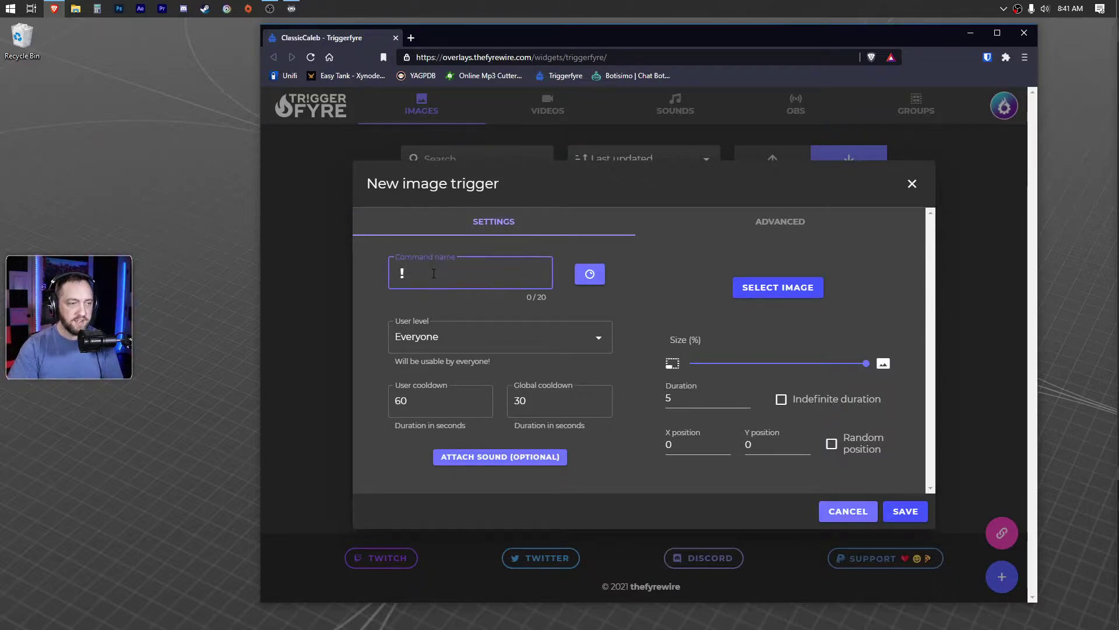
pyautogui.click(590, 275)
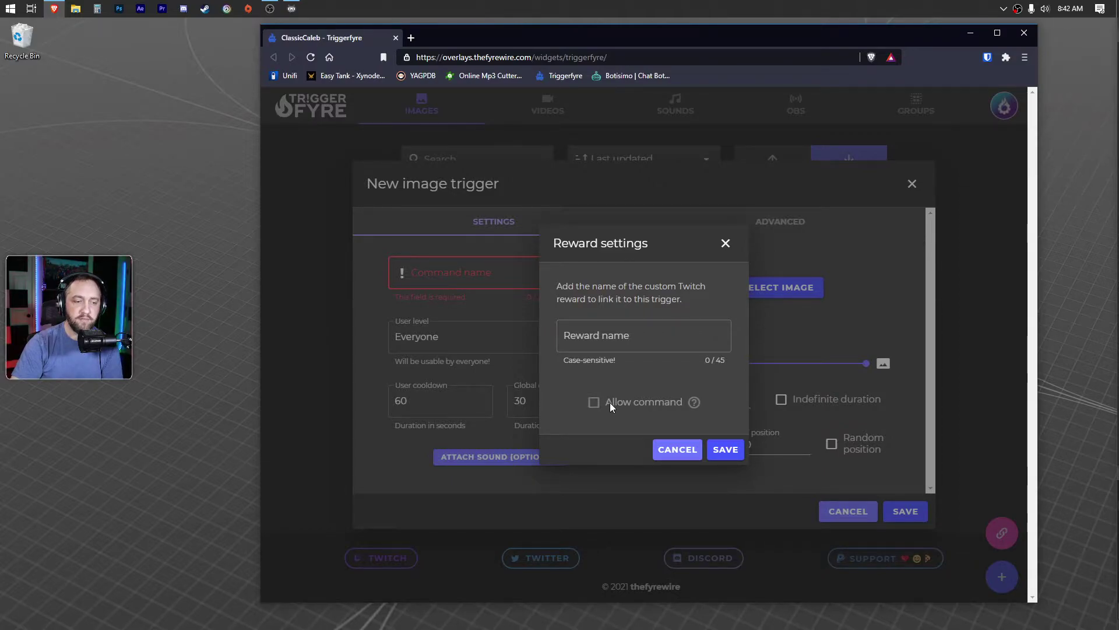
pyautogui.click(608, 335)
pyautogui.write('asd')
pyautogui.click(594, 404)
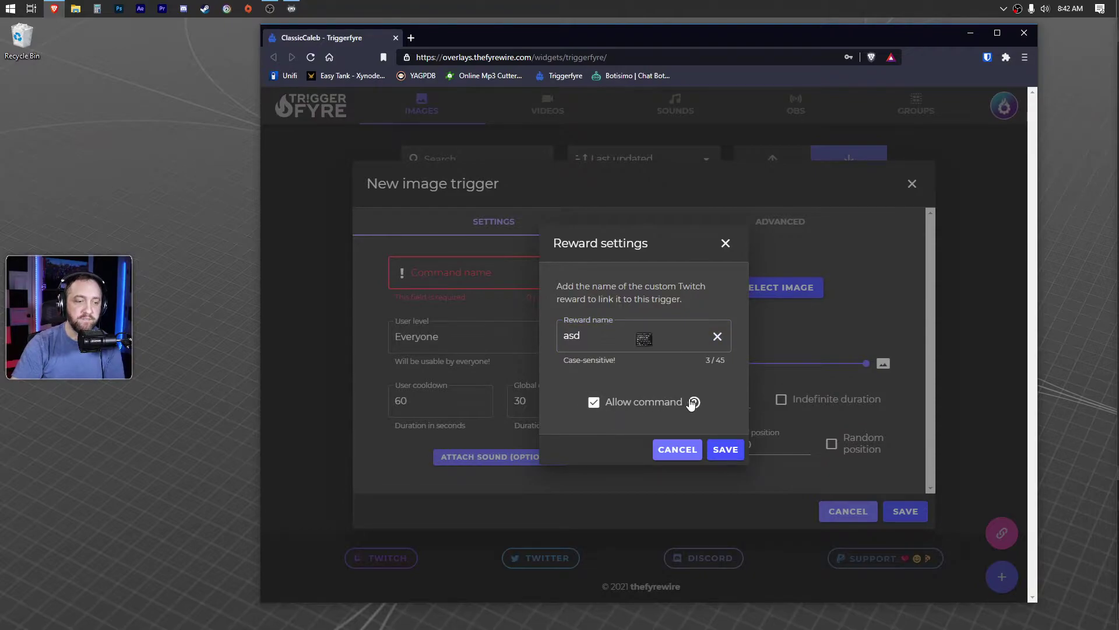
pyautogui.moveTo(693, 402)
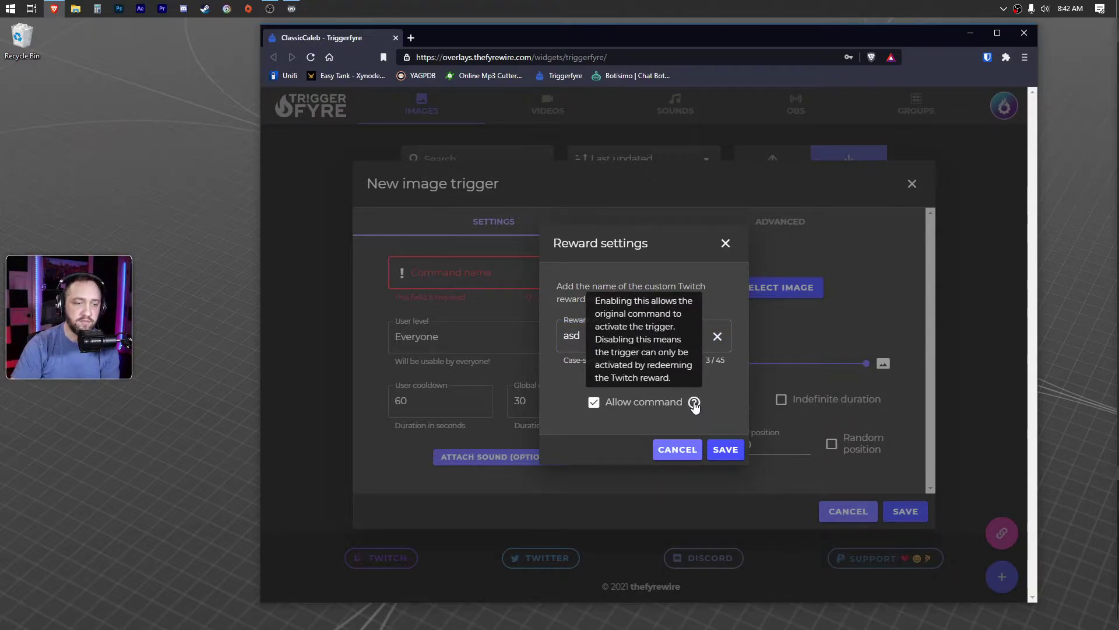
pyautogui.click(693, 403)
pyautogui.click(595, 403)
pyautogui.click(596, 403)
pyautogui.click(597, 403)
pyautogui.click(599, 403)
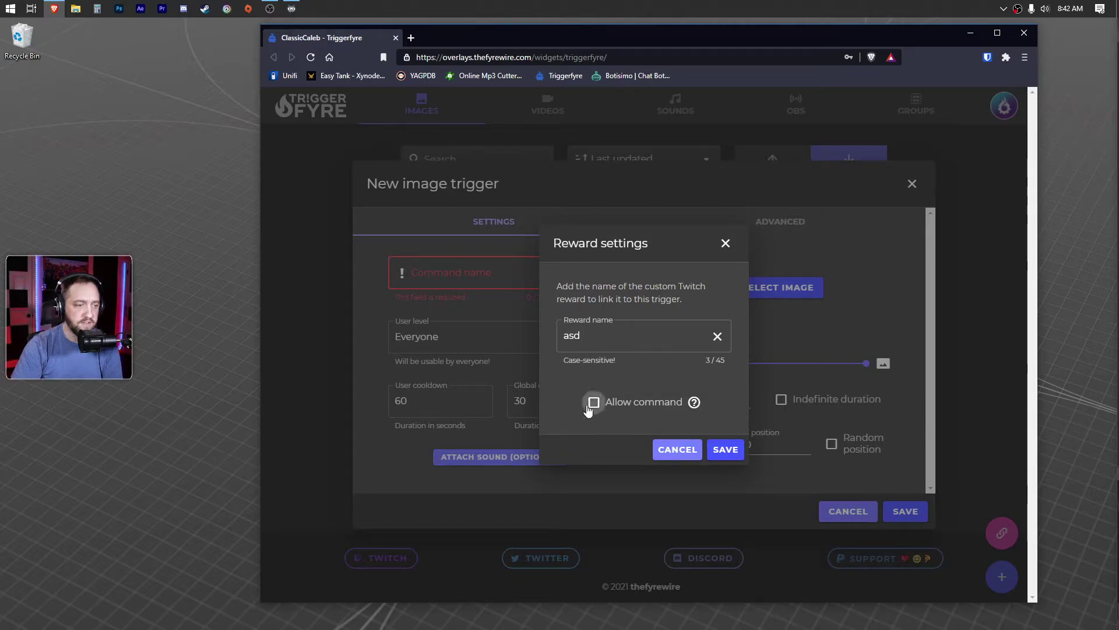
pyautogui.click(593, 403)
pyautogui.click(716, 451)
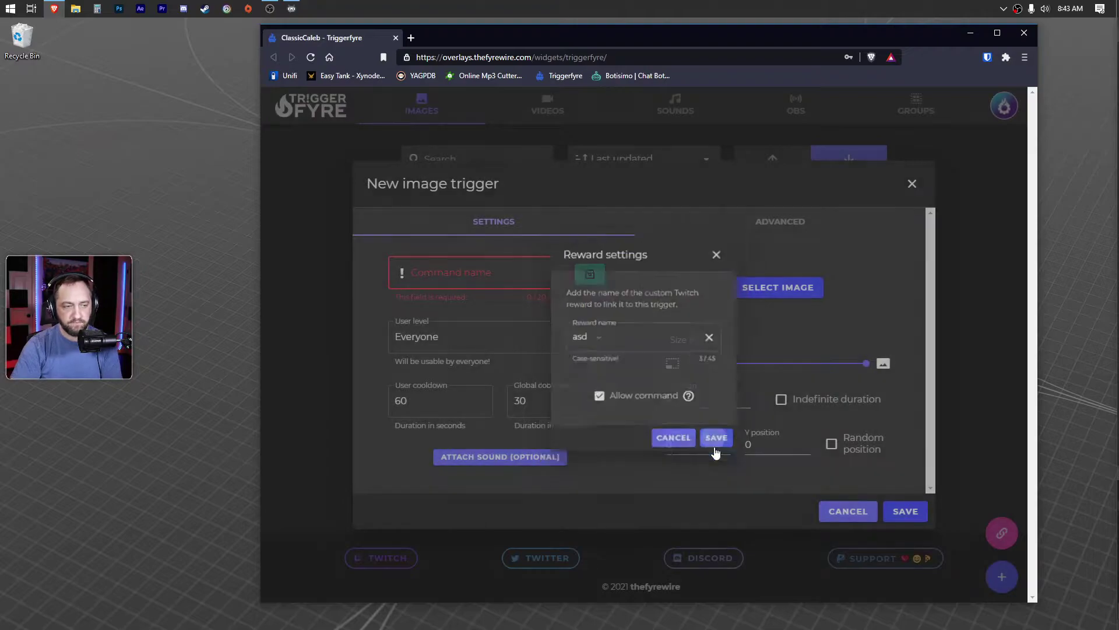
# Review the new trigger's advanced options, user level choices and saved reward settings.
pyautogui.click(767, 222)
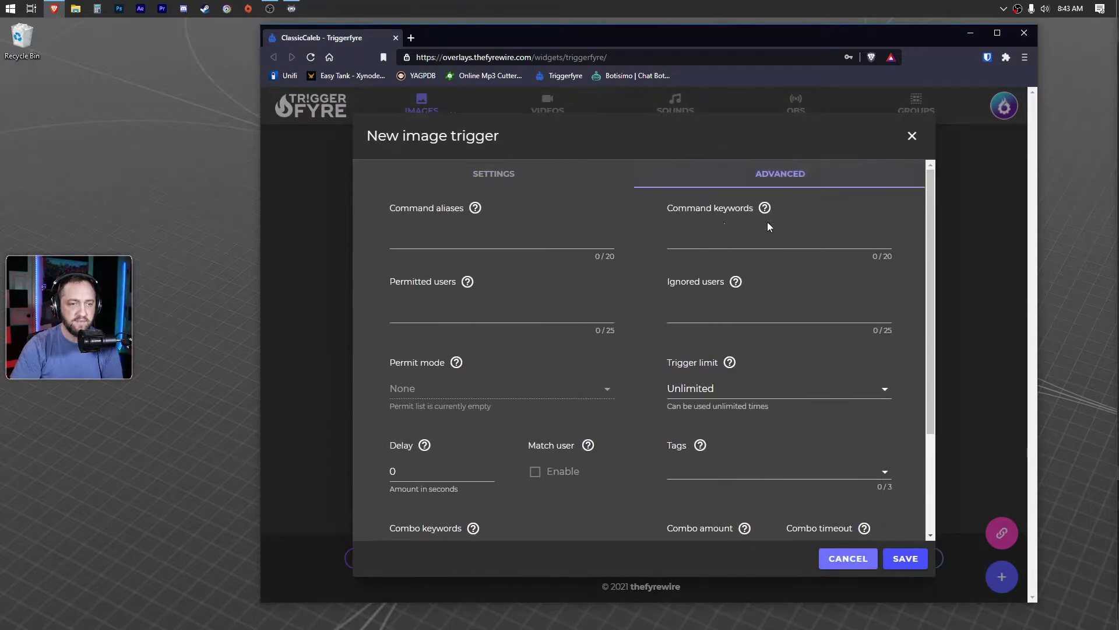
pyautogui.click(533, 177)
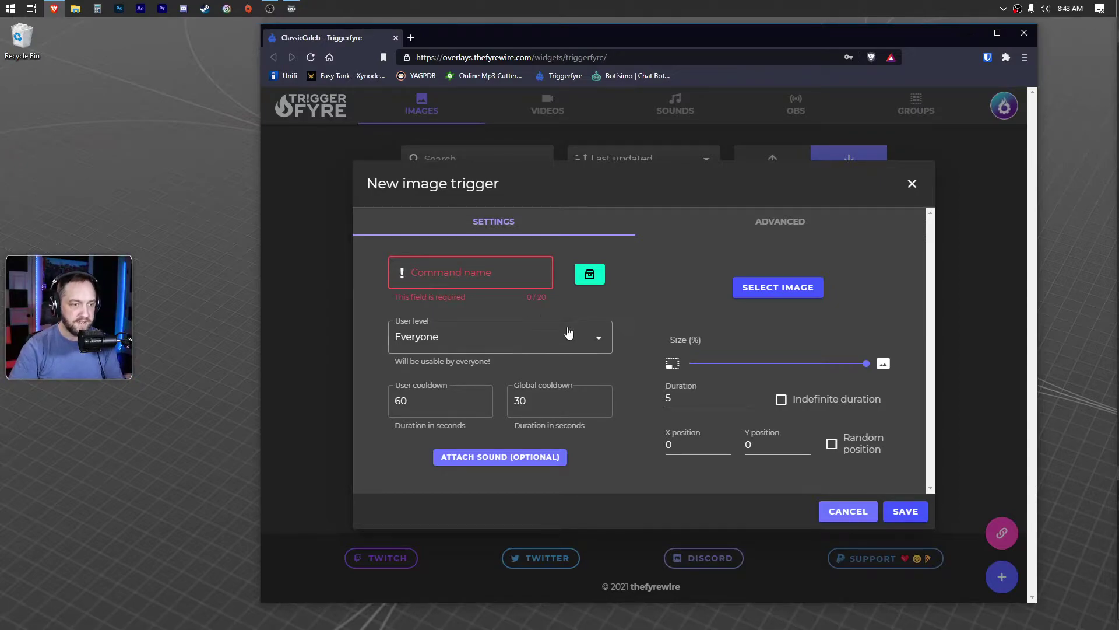
pyautogui.click(601, 340)
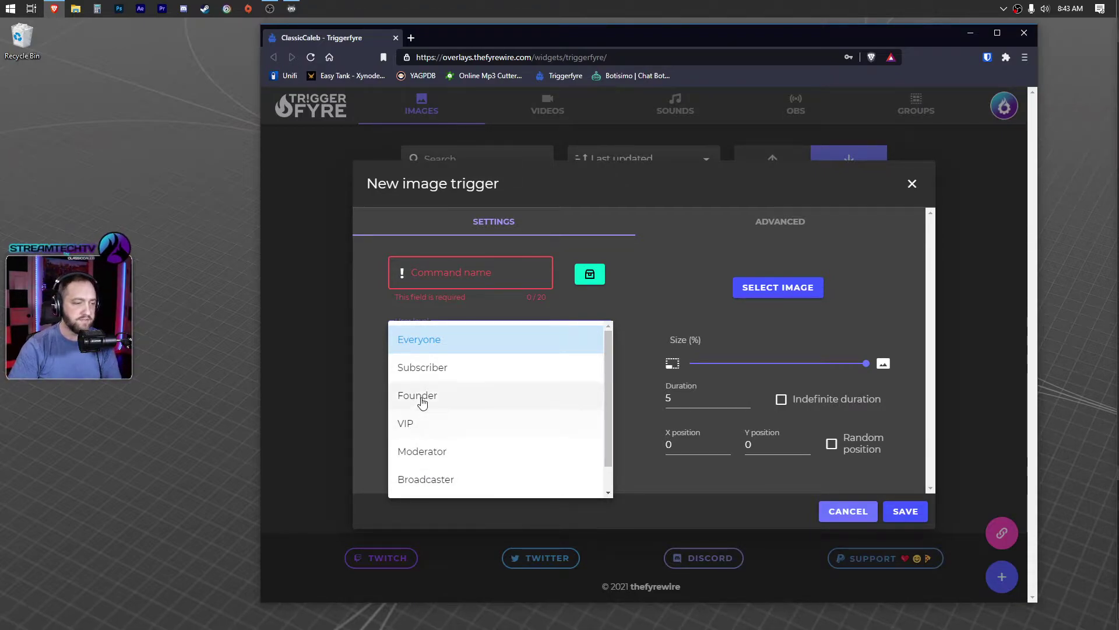
pyautogui.click(667, 250)
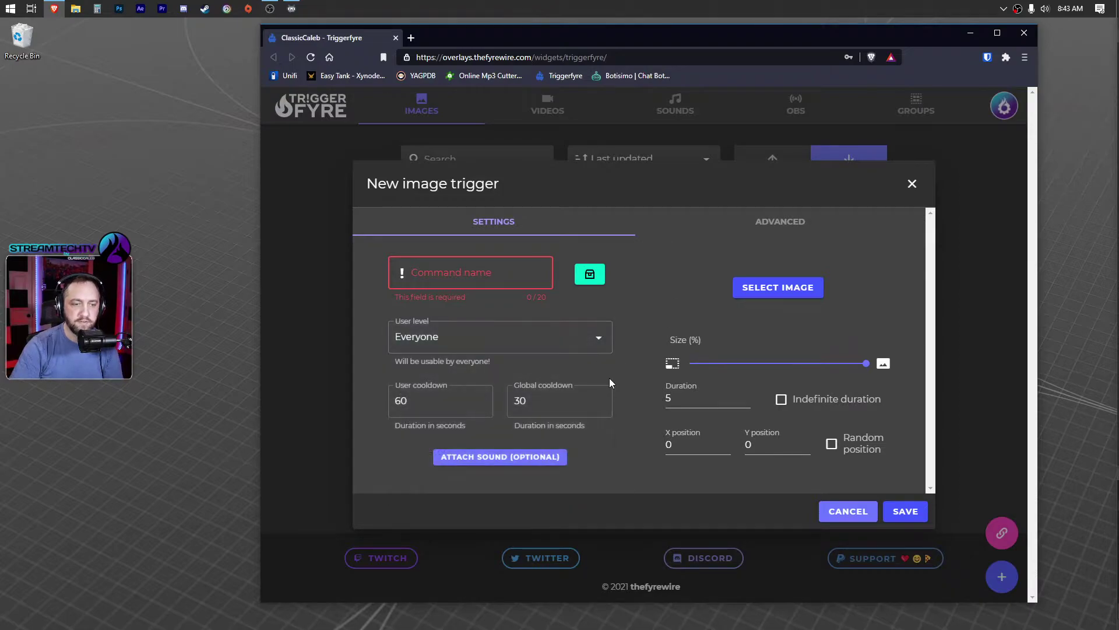
pyautogui.click(773, 223)
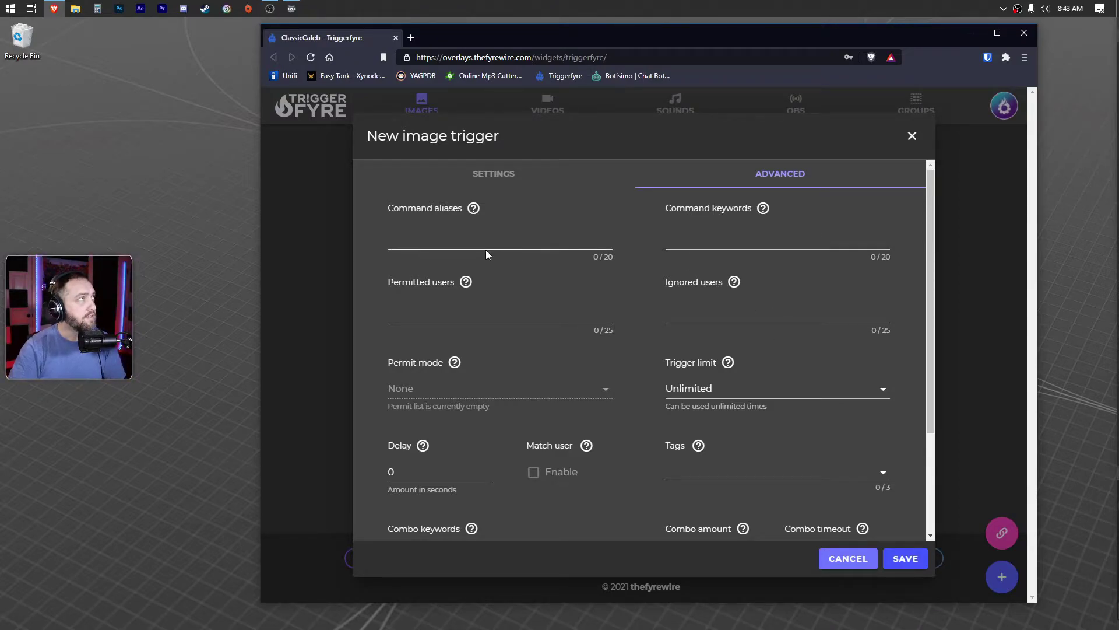
pyautogui.click(696, 249)
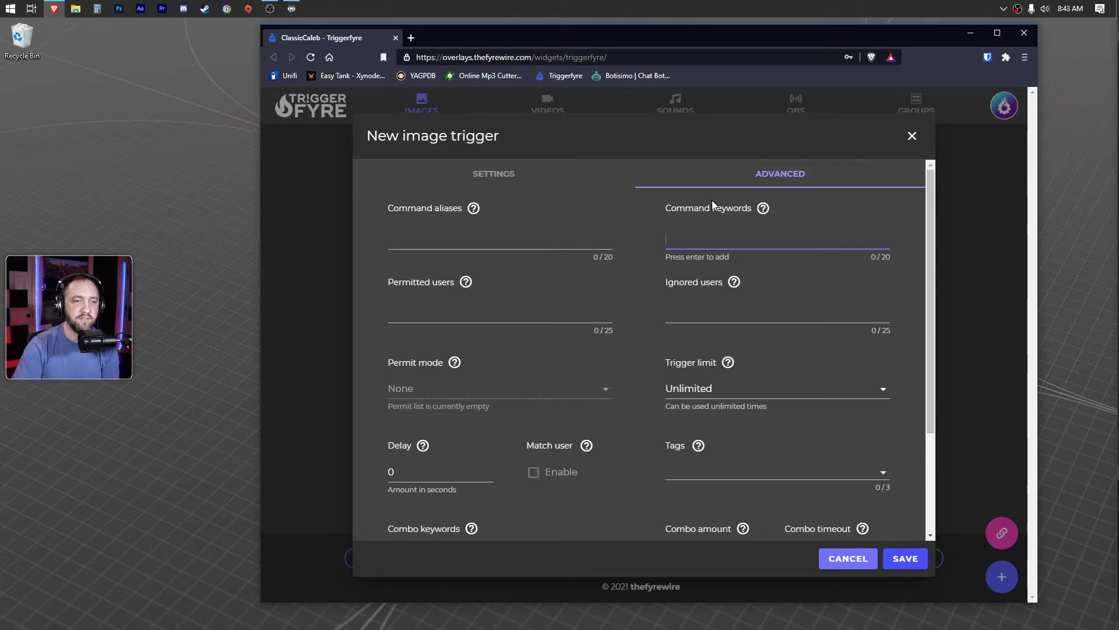
pyautogui.click(516, 177)
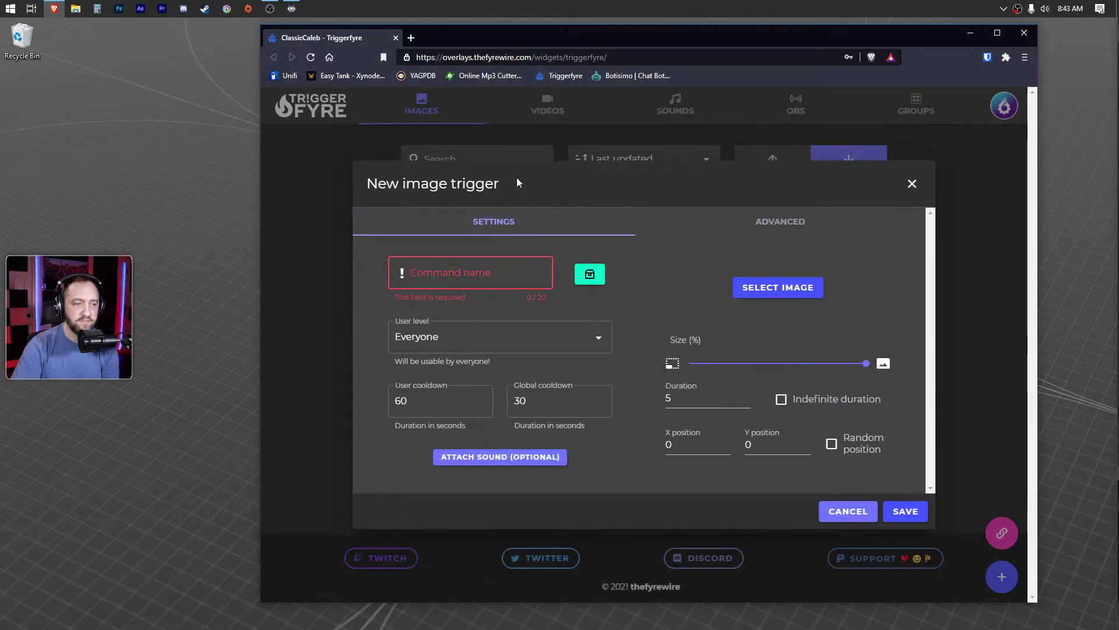
pyautogui.click(595, 279)
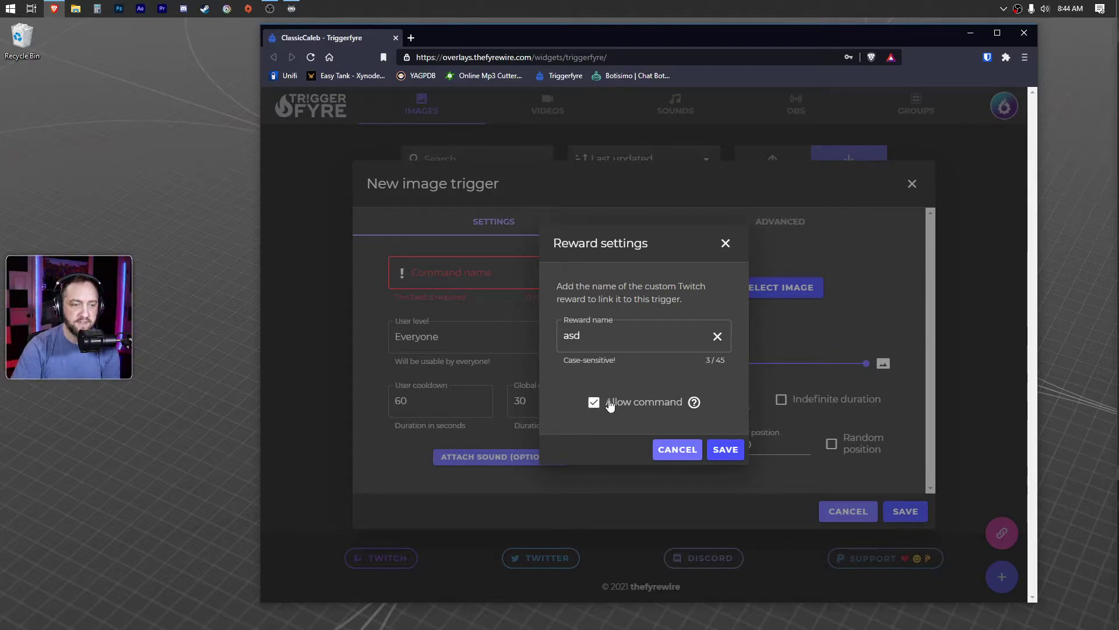
pyautogui.click(723, 452)
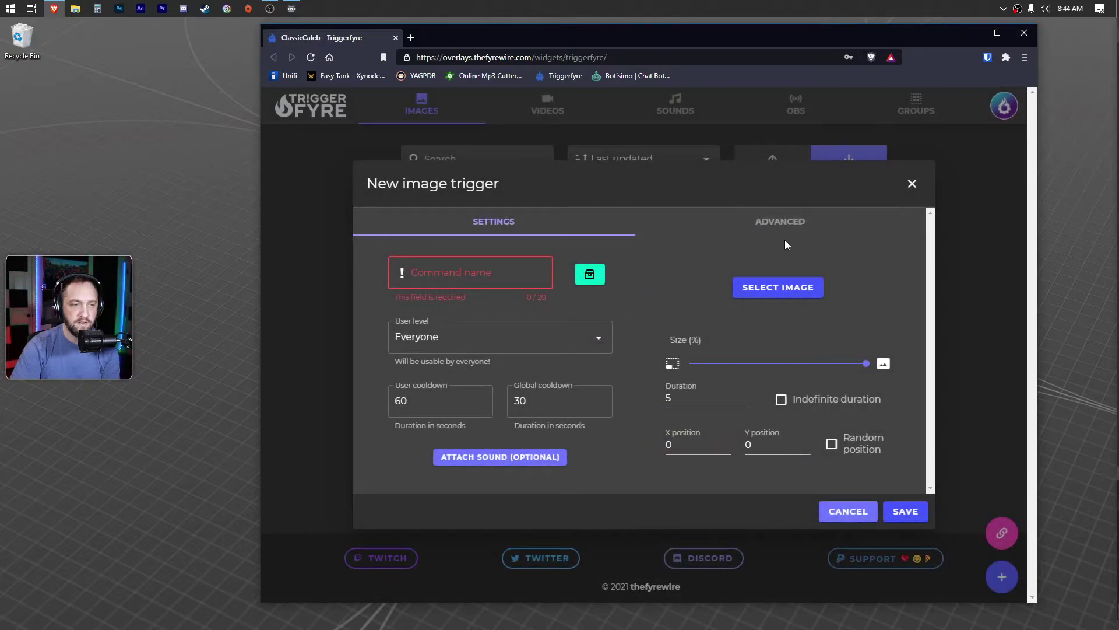
# Try adding "boom" as a command keyword for the new image trigger, and discard the trigger.
pyautogui.click(776, 219)
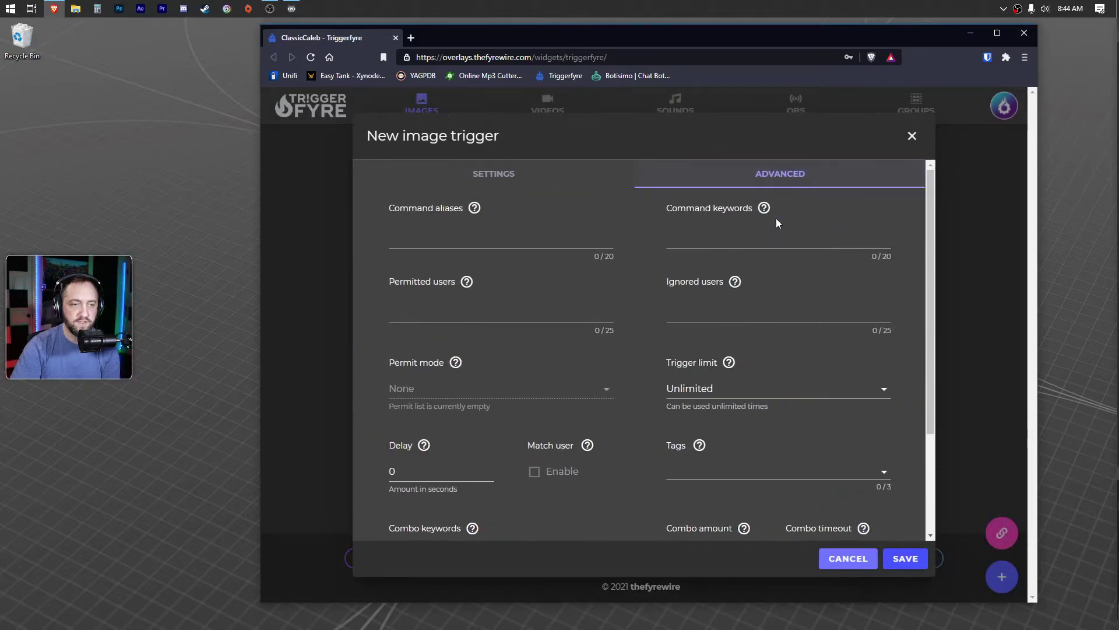
pyautogui.click(721, 238)
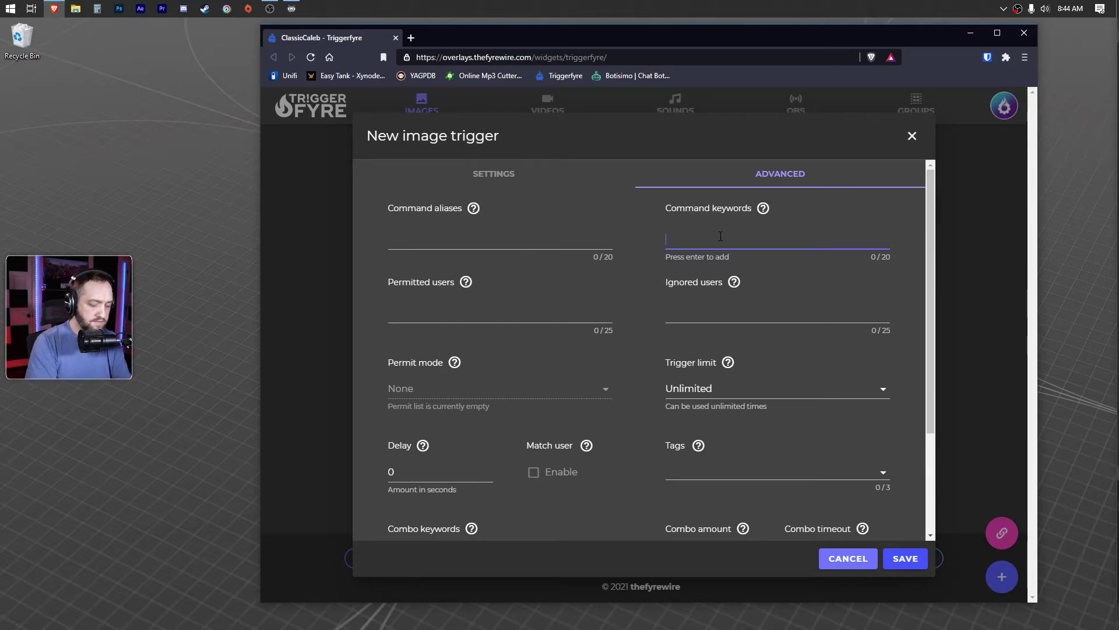
pyautogui.write('boom')
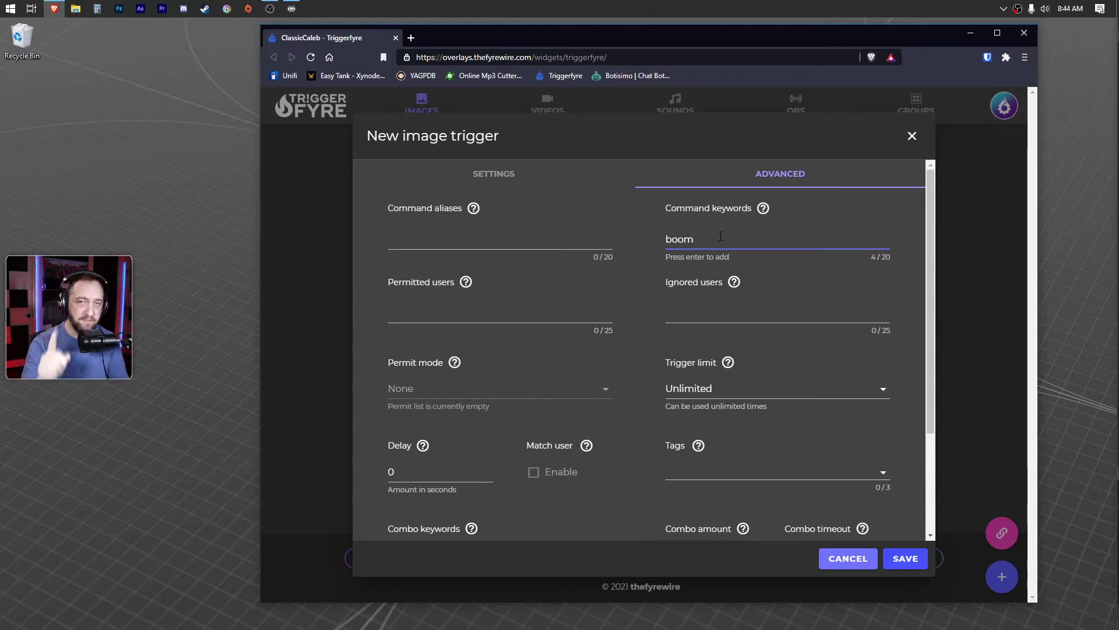
pyautogui.press('Return')
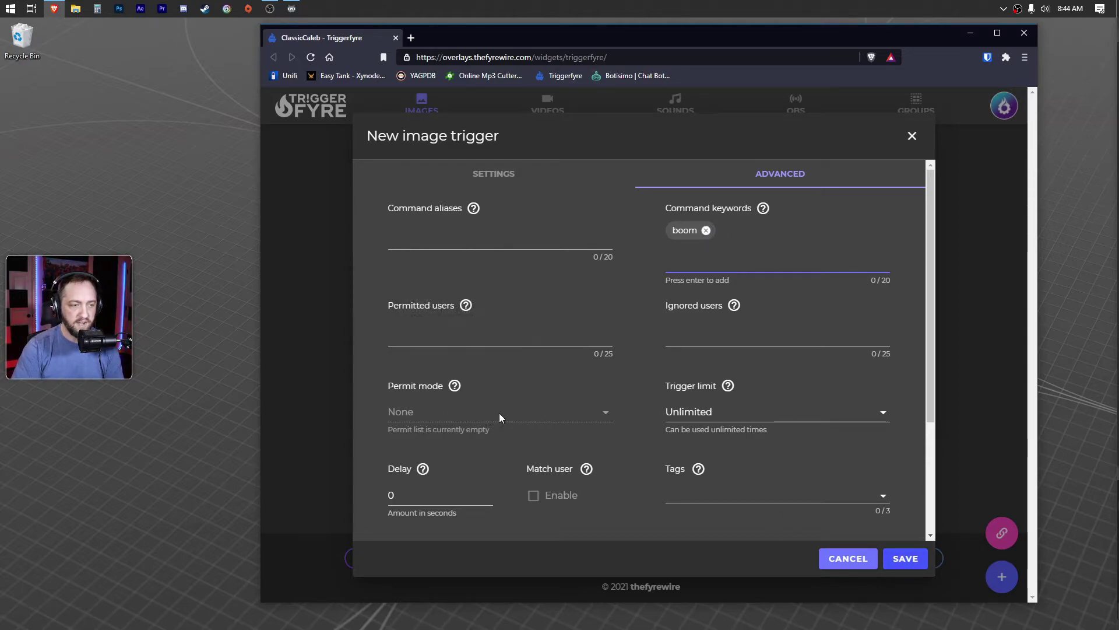
pyautogui.click(866, 559)
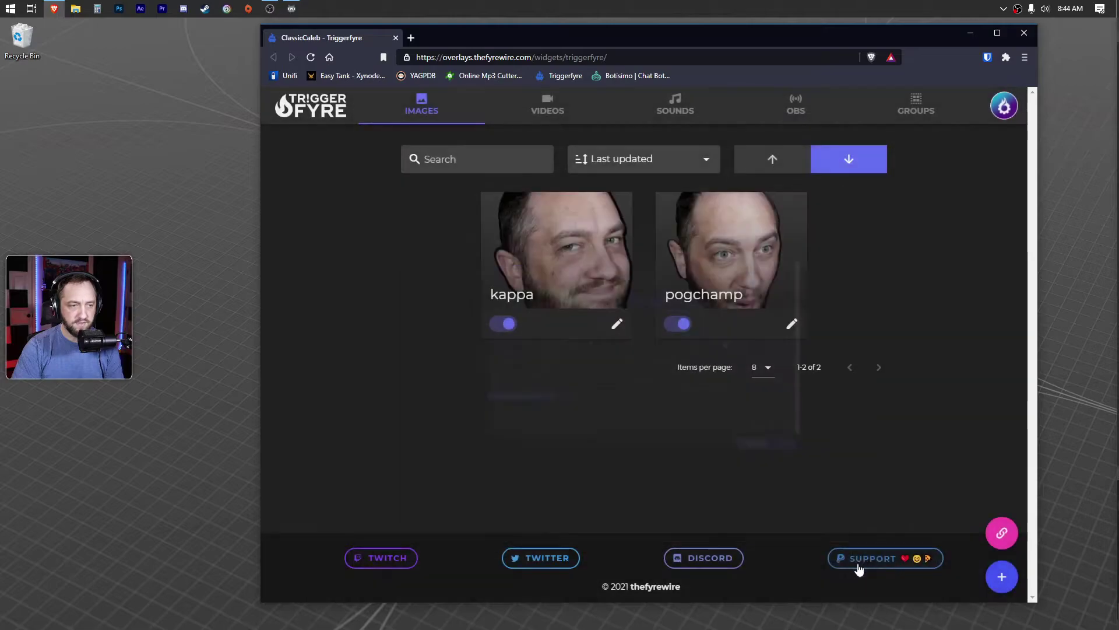
# Open the kappa image trigger and check its linked Twitch reward settings, leaving them unsaved.
pyautogui.click(617, 324)
pyautogui.click(589, 273)
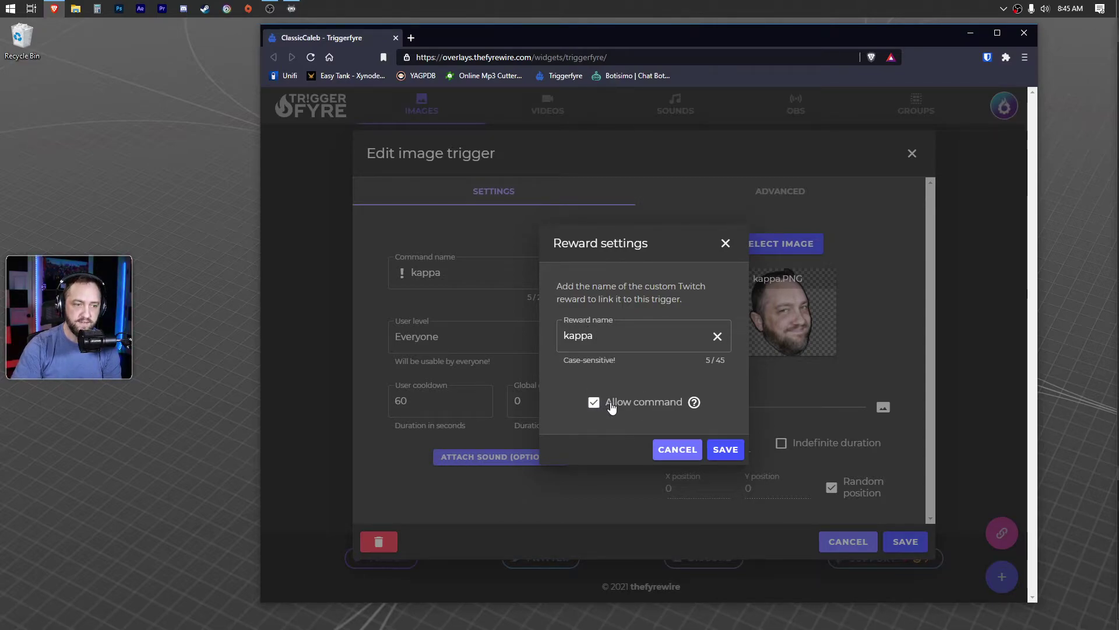
pyautogui.click(676, 449)
# Review the kappa image trigger's command keywords and their explanation in the advanced options, and close the trigger without saving.
pyautogui.click(781, 191)
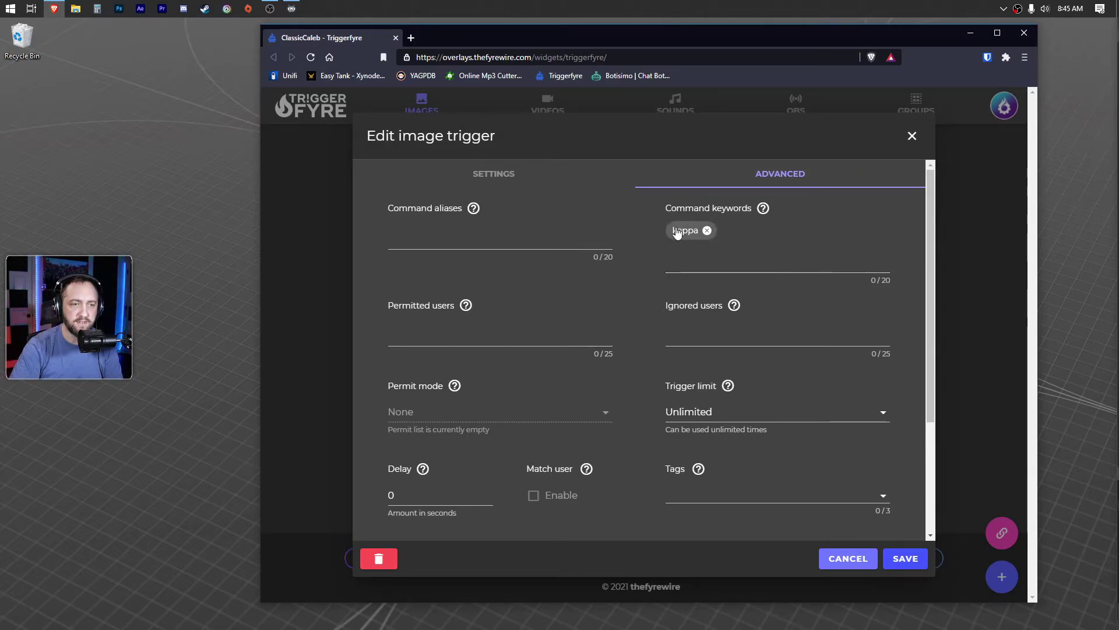
pyautogui.moveTo(762, 210)
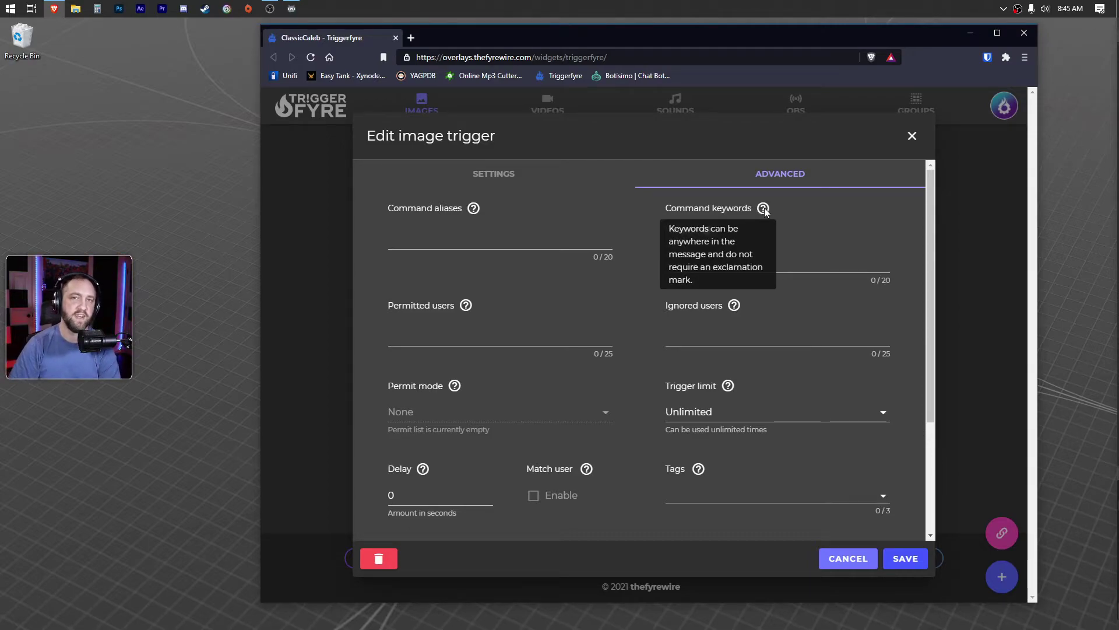
pyautogui.write('kappa')
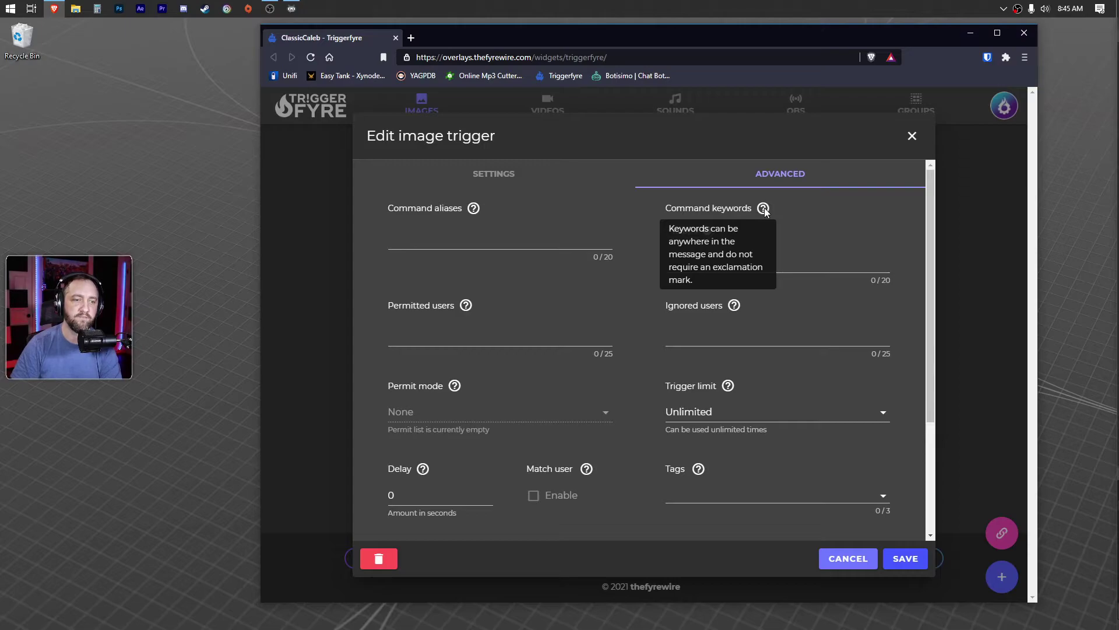
pyautogui.press('Return')
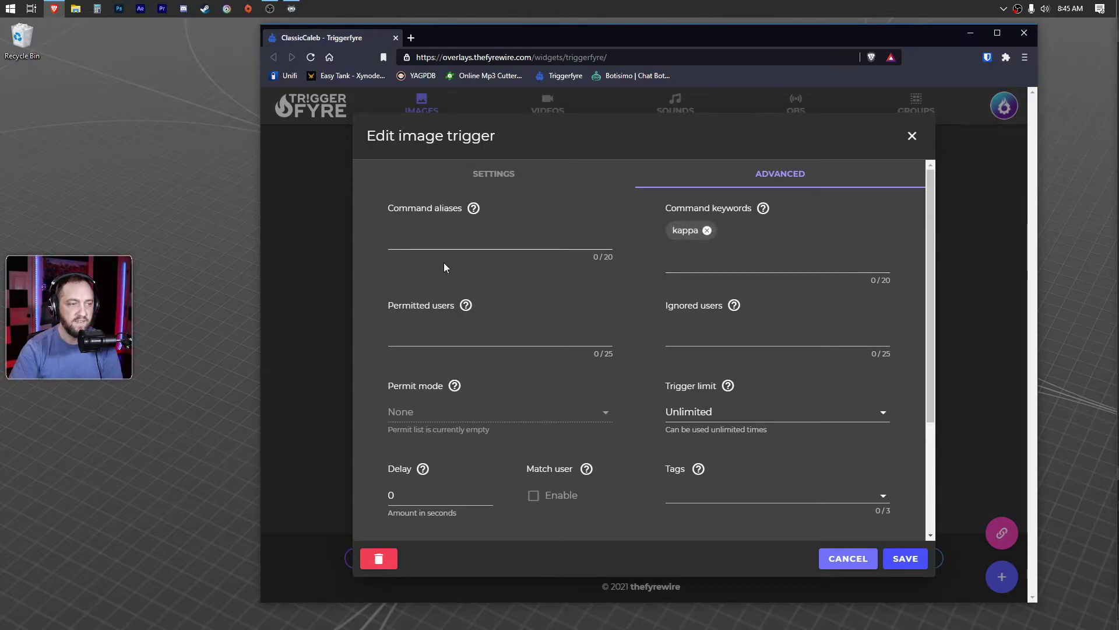
pyautogui.moveTo(475, 306)
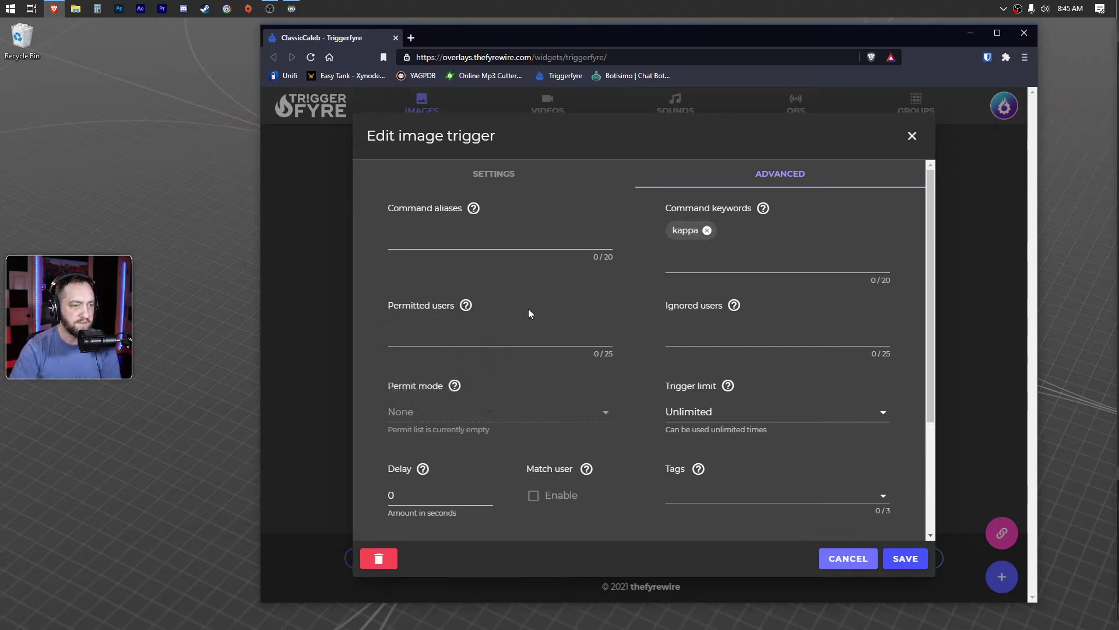
pyautogui.click(855, 560)
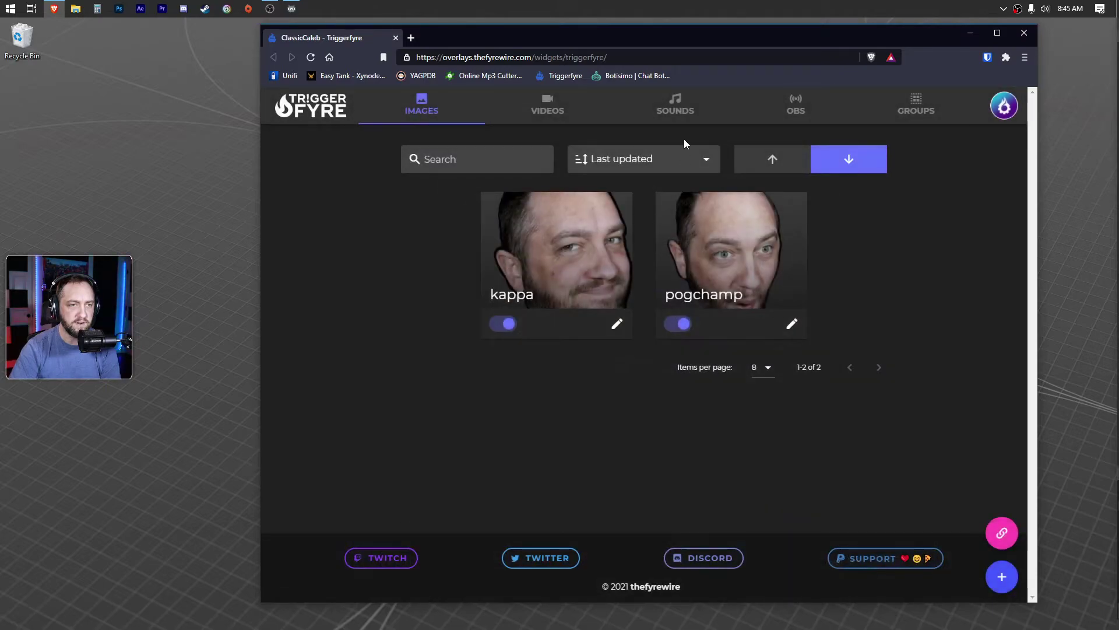
# Open the mrow sound trigger and examine its command keyword and the stored sounds available for it.
pyautogui.click(669, 113)
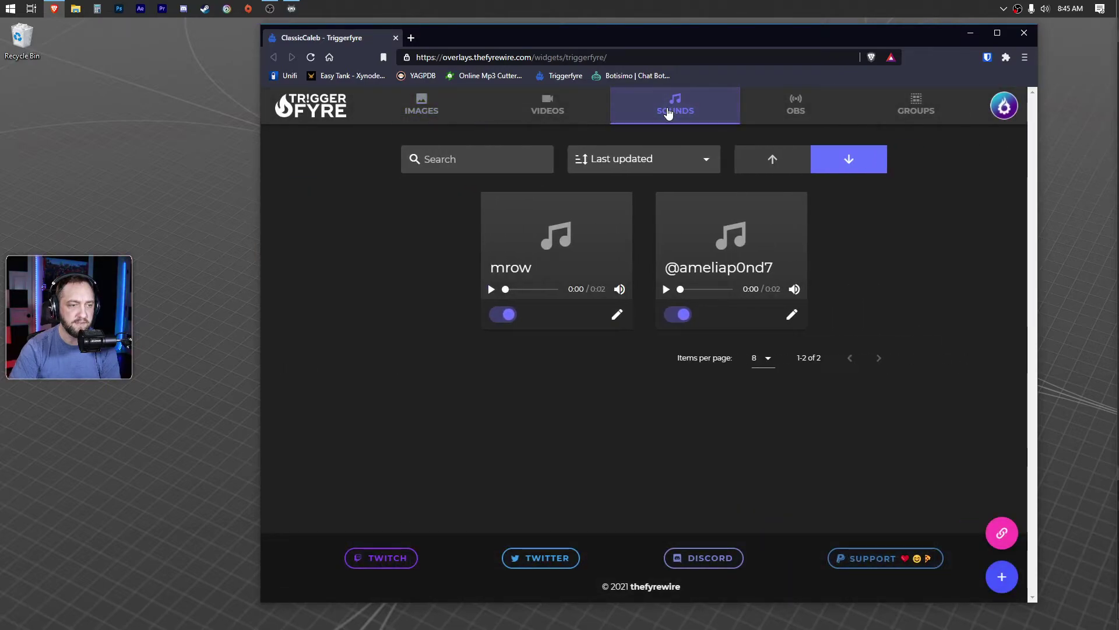
pyautogui.click(616, 314)
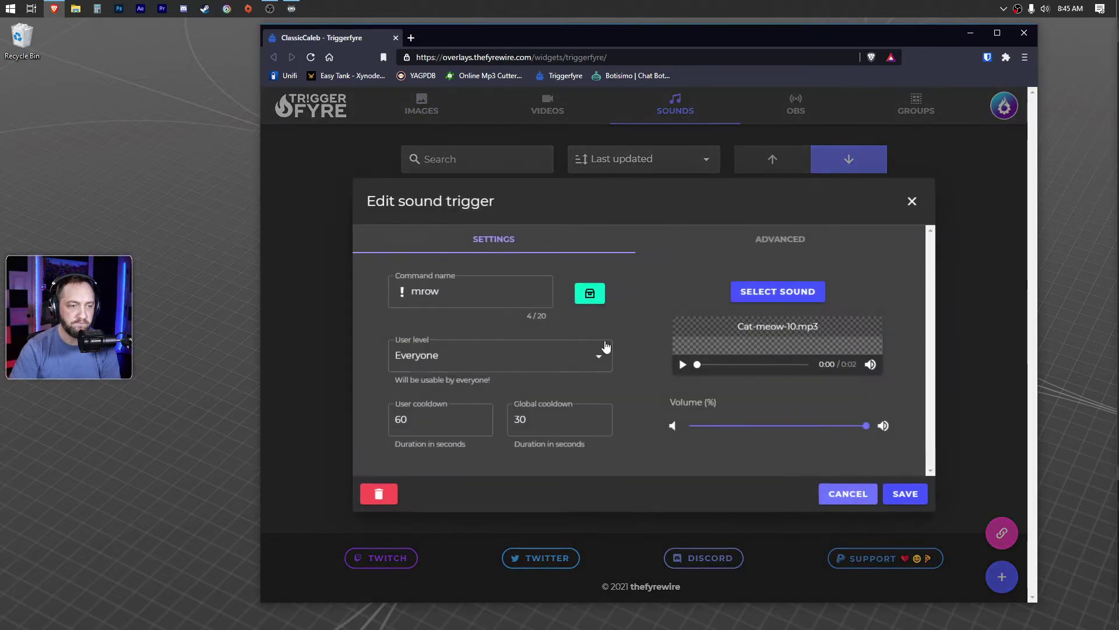
pyautogui.click(775, 241)
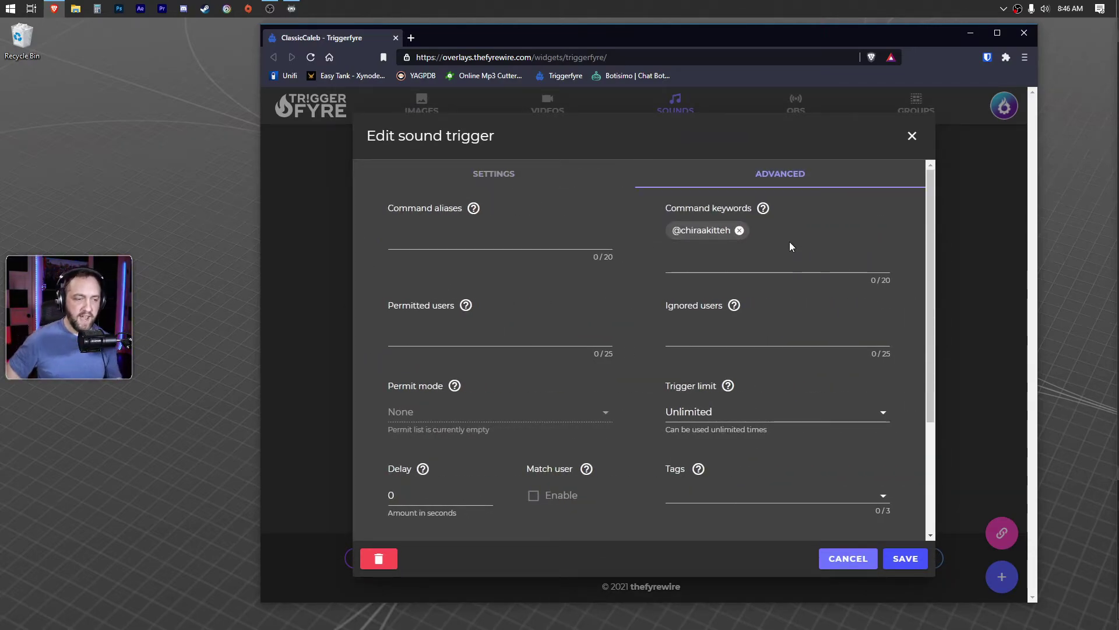
pyautogui.click(518, 173)
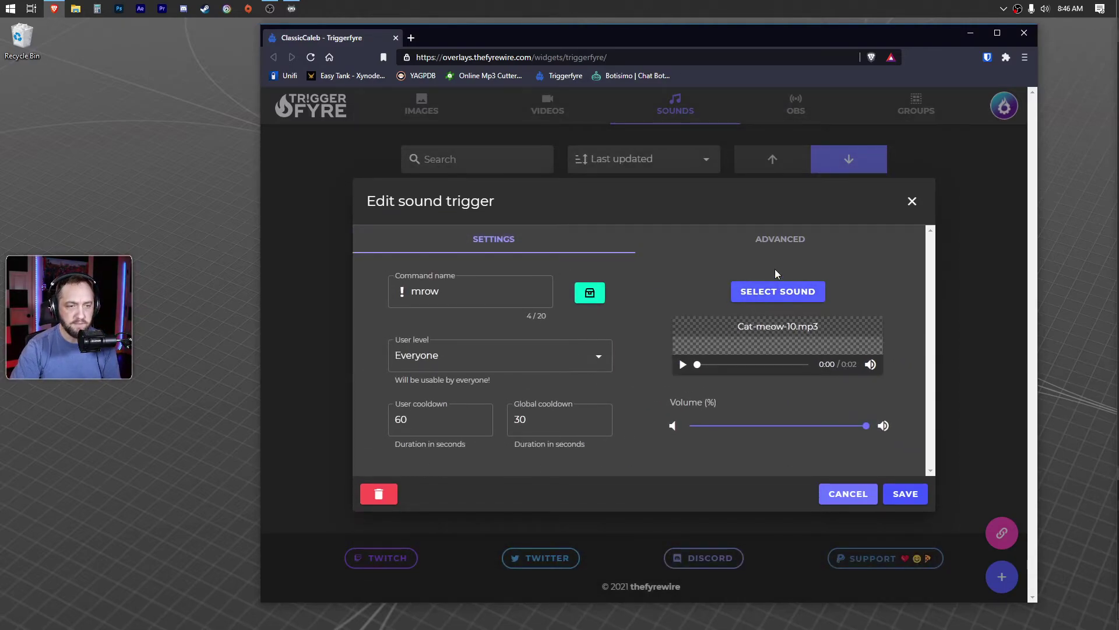
pyautogui.click(761, 295)
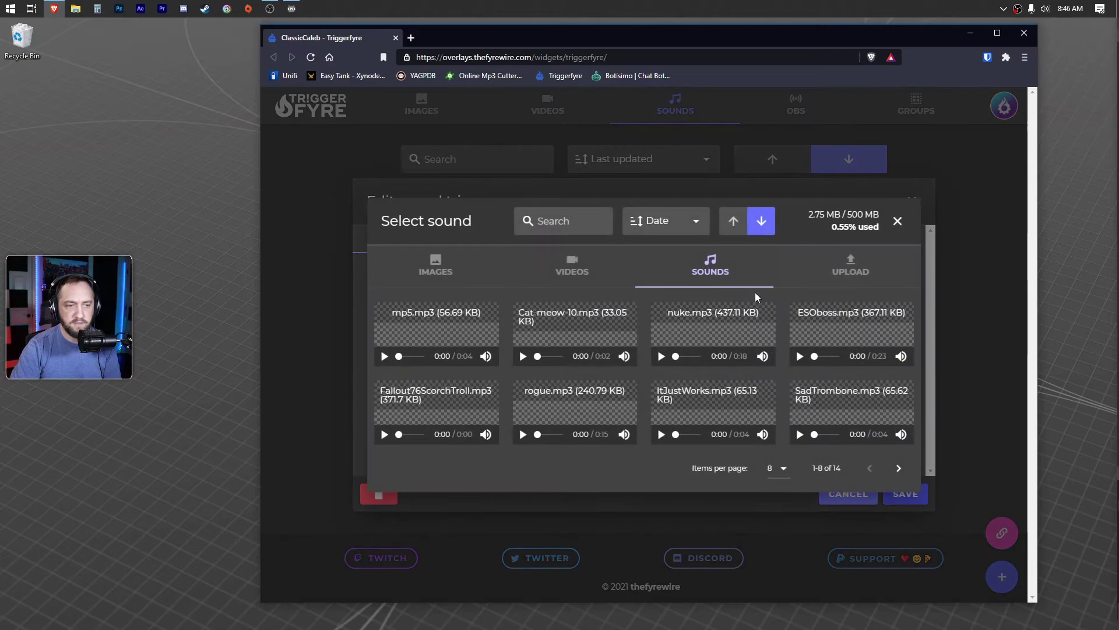
pyautogui.click(897, 221)
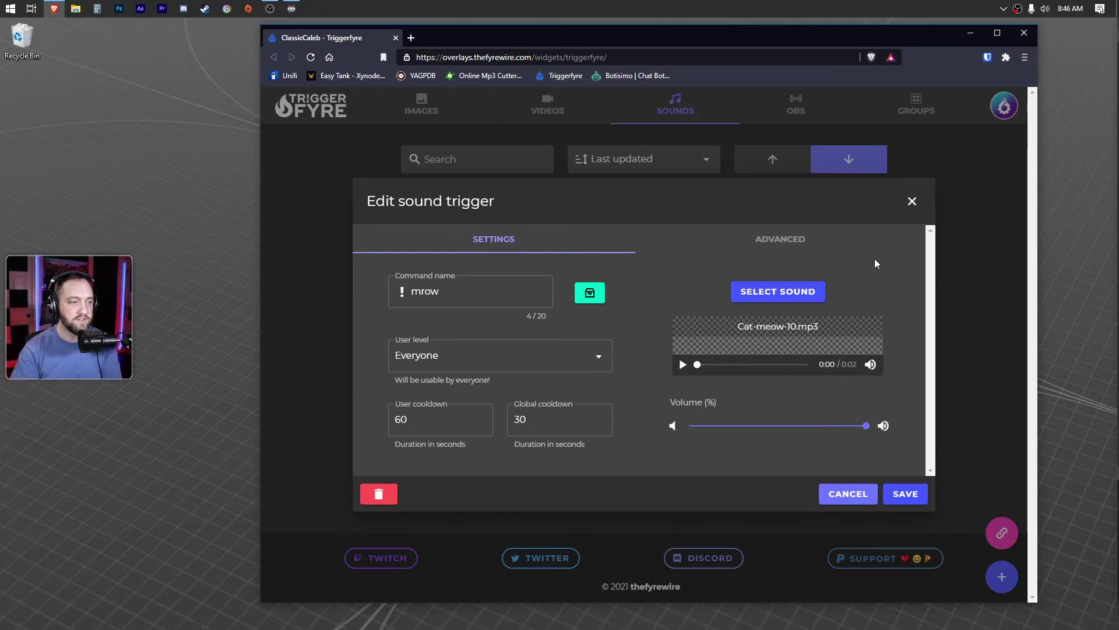
# Compare the mrow sound trigger's advanced command keywords with its command name, cooldown and volume settings.
pyautogui.click(776, 240)
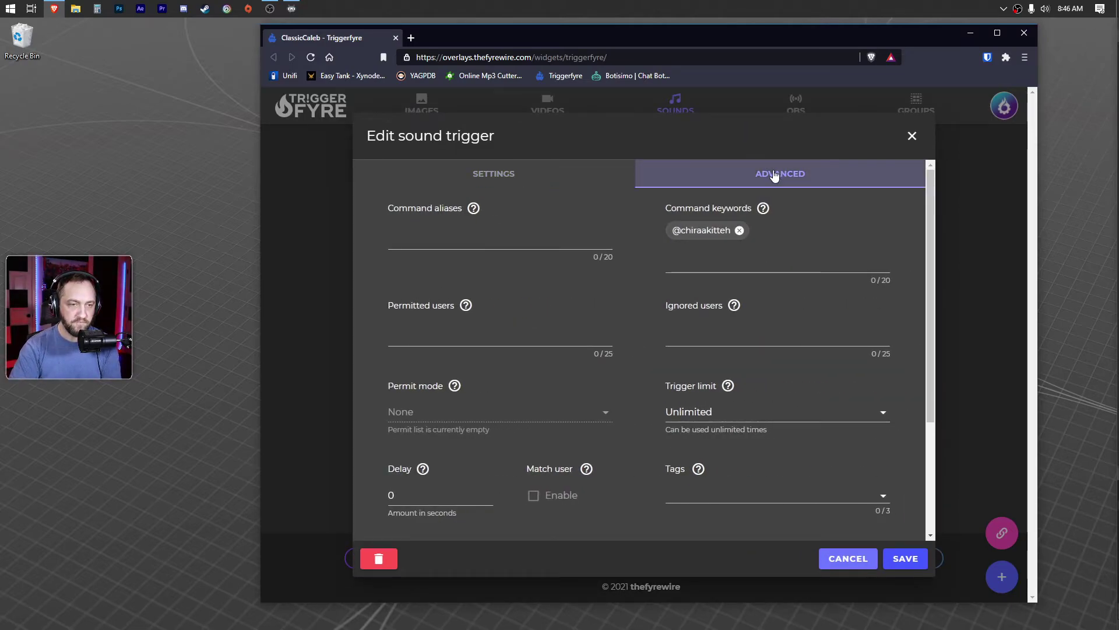
pyautogui.click(497, 170)
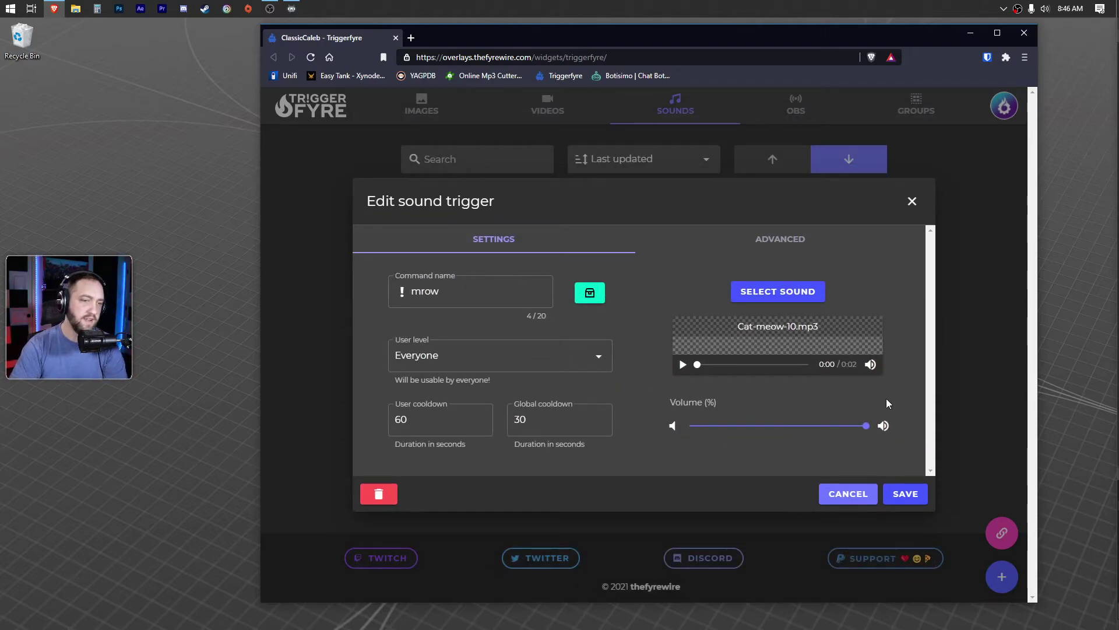
pyautogui.click(802, 250)
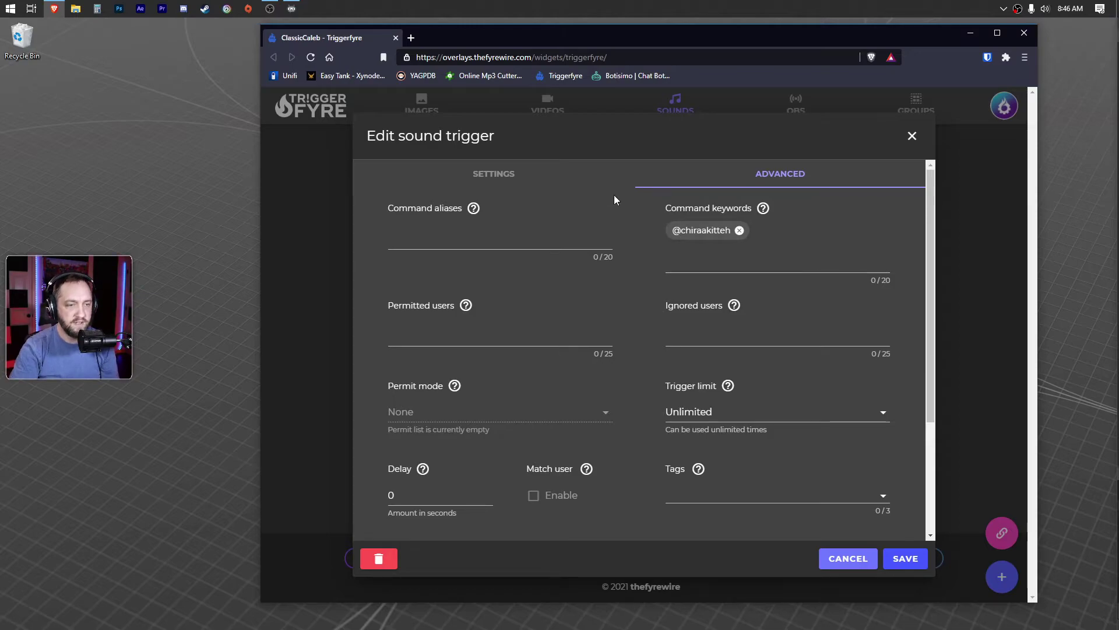
pyautogui.click(495, 176)
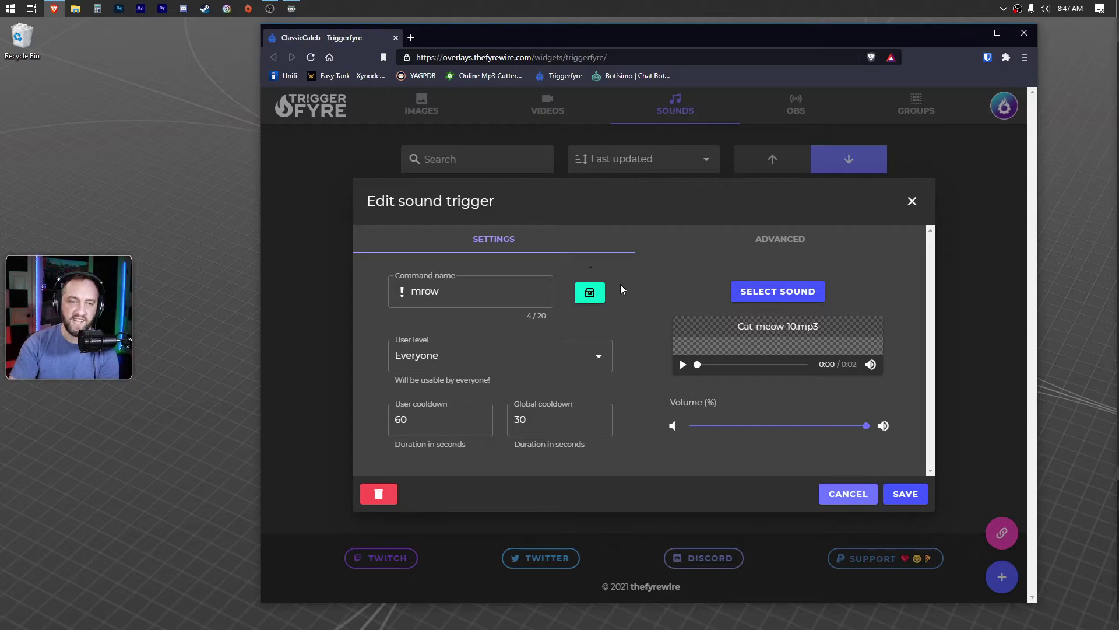
pyautogui.click(777, 240)
pyautogui.click(497, 185)
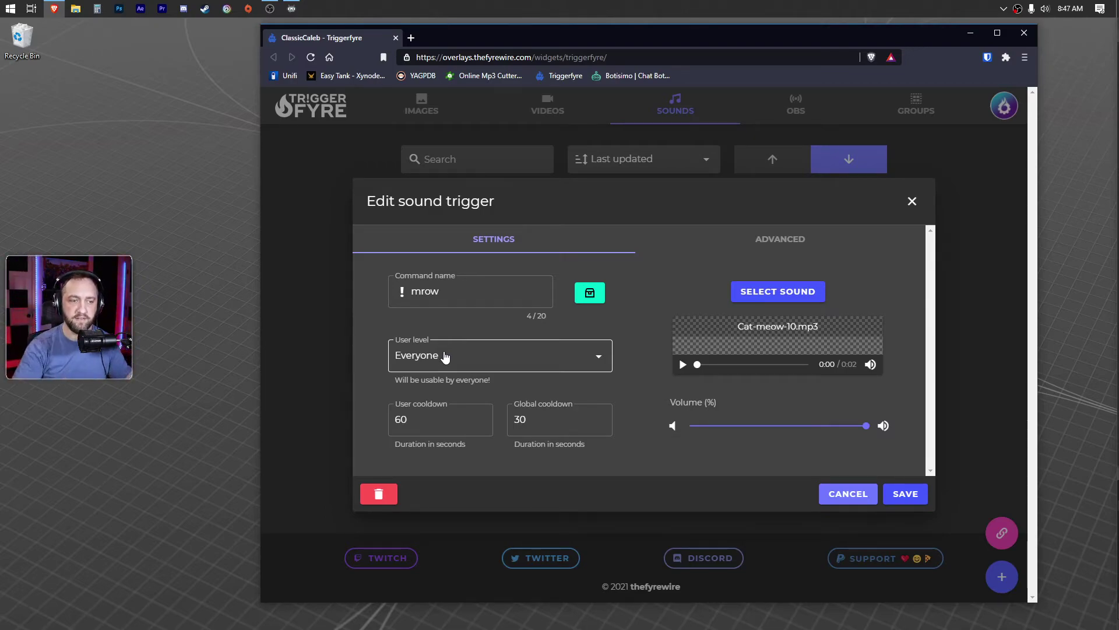
# Look through the user levels that can be allowed to use the mrow sound trigger.
pyautogui.click(464, 359)
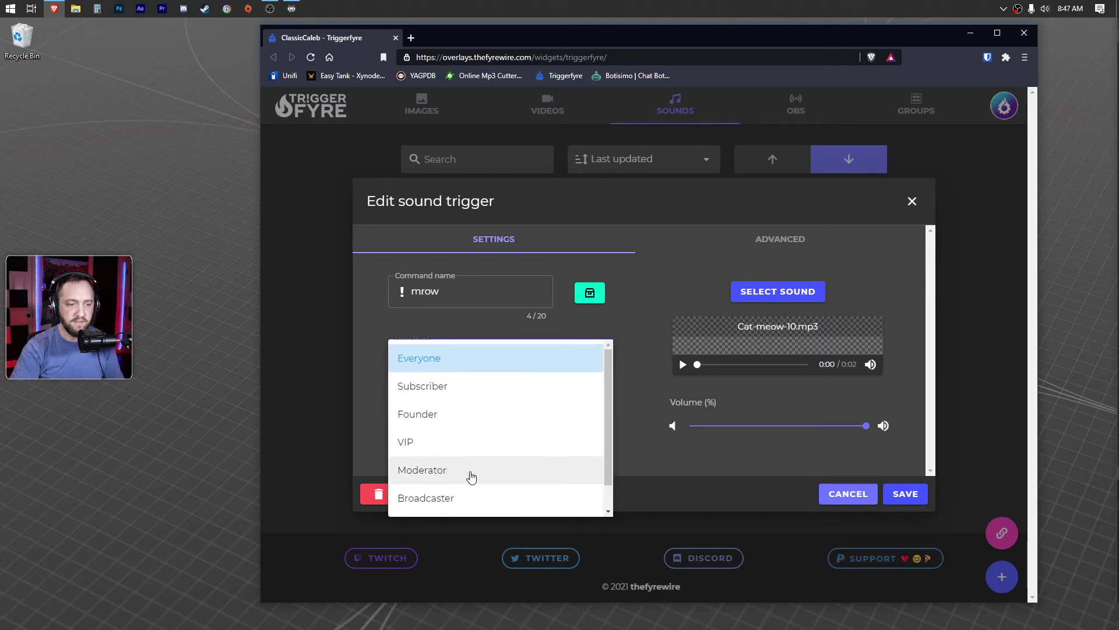
pyautogui.scroll(-1, 471, 477)
pyautogui.scroll(1, 464, 445)
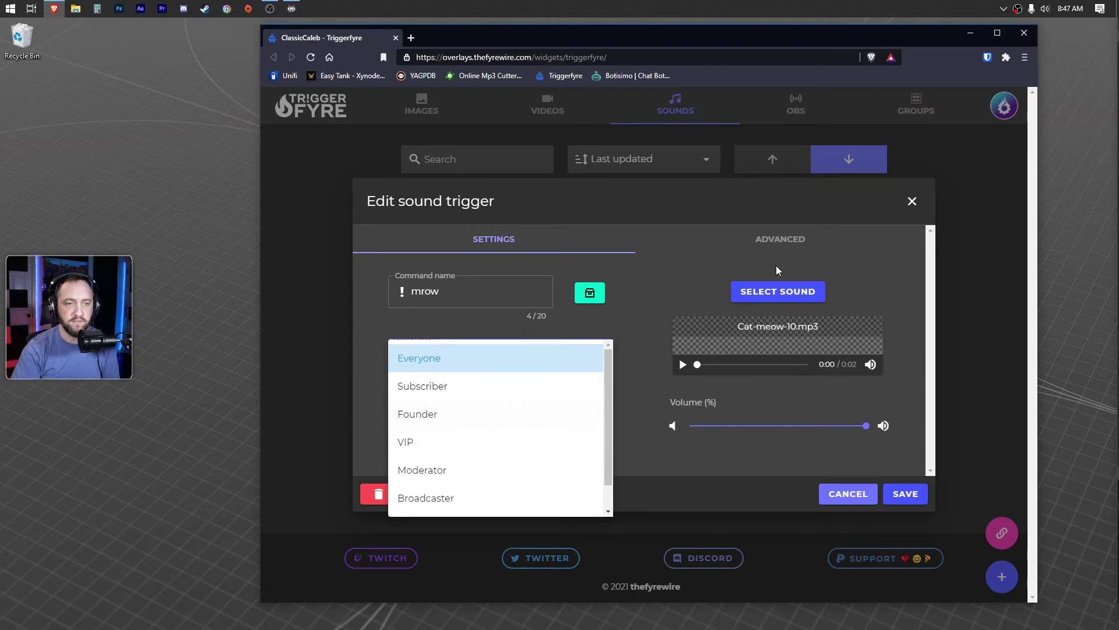
# Review the mrow sound trigger's permitted users and the permit mode explanation, and close the trigger without saving.
pyautogui.click(771, 239)
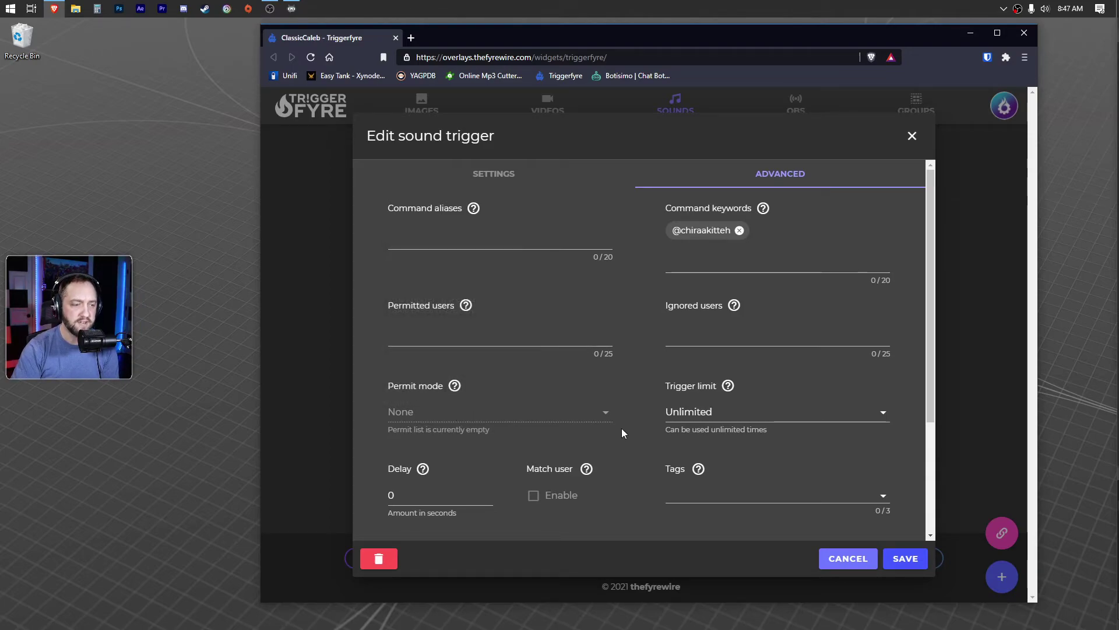
pyautogui.click(434, 340)
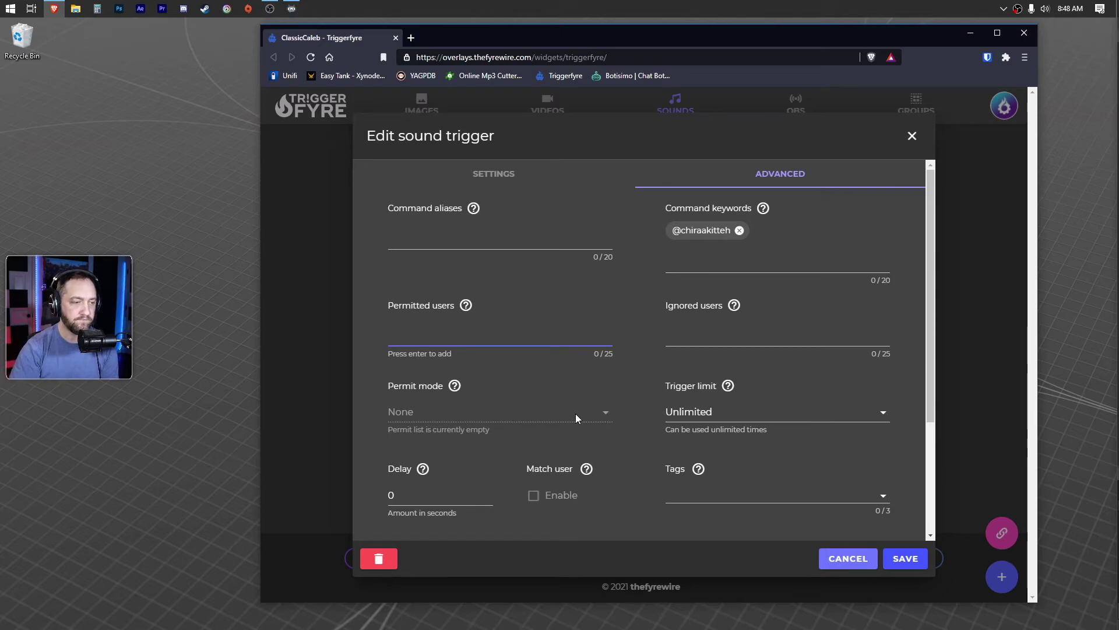
pyautogui.moveTo(457, 387)
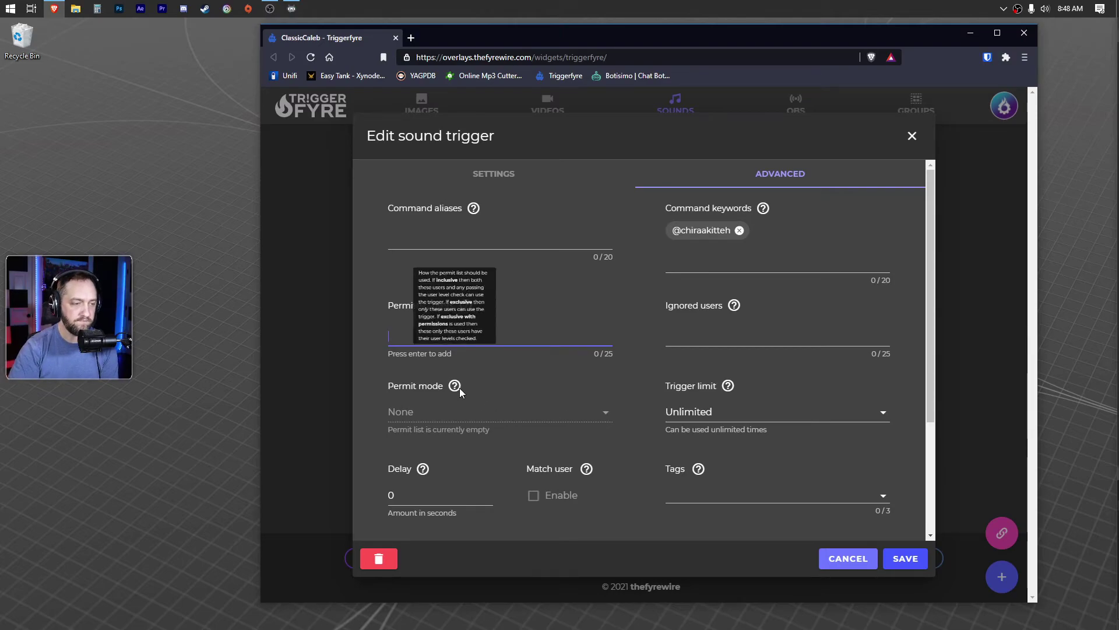
pyautogui.click(845, 561)
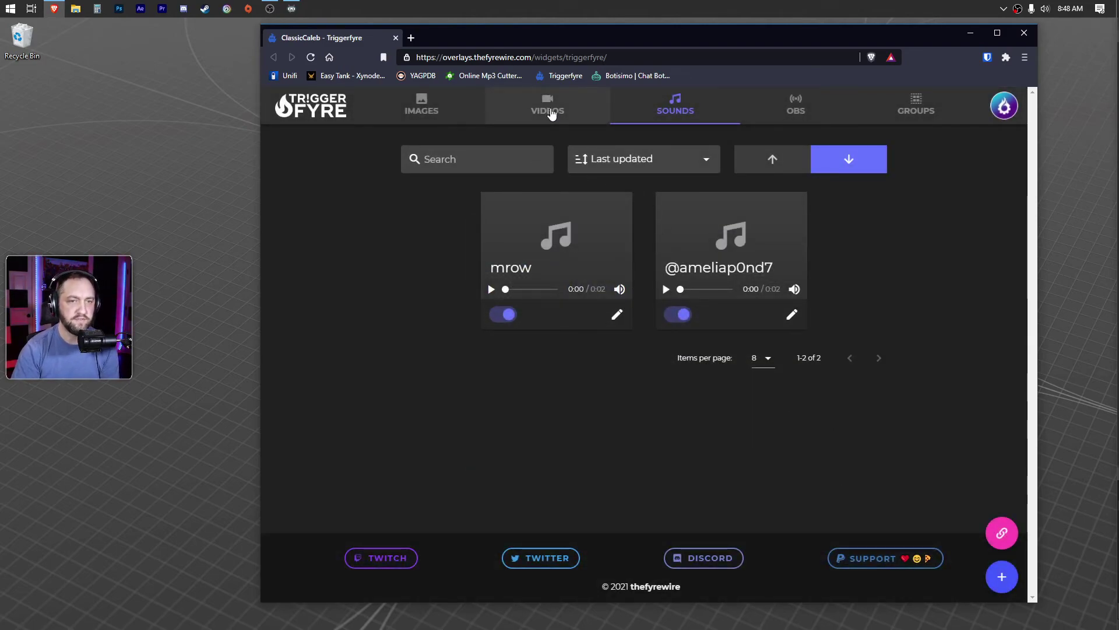
# Show the OBS triggers and try connecting to OBS at localhost:4444.
pyautogui.click(796, 109)
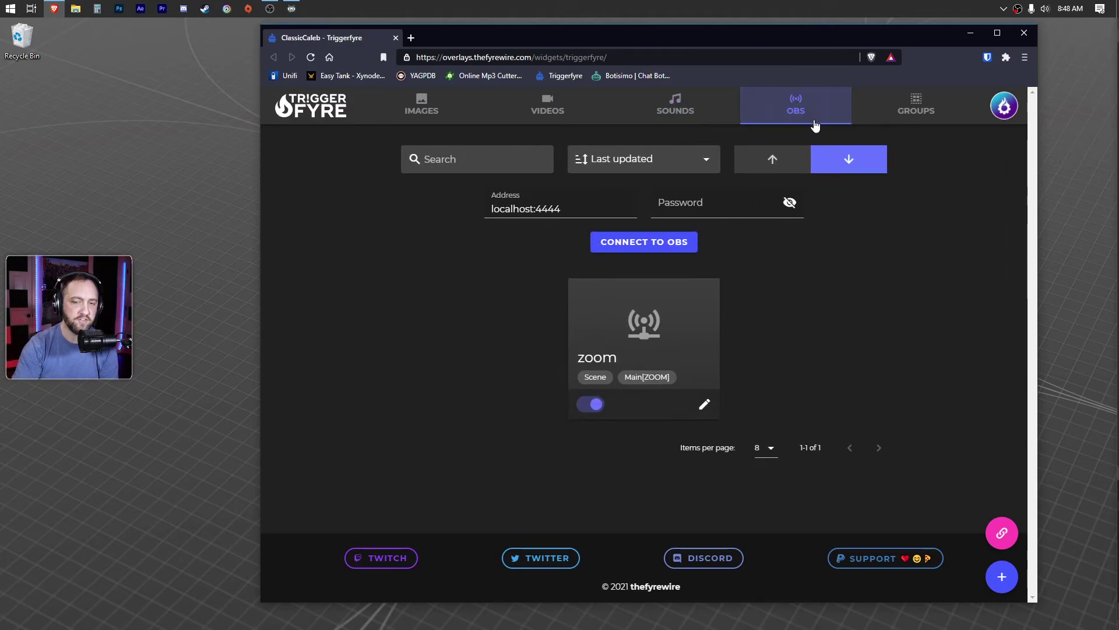
pyautogui.click(643, 243)
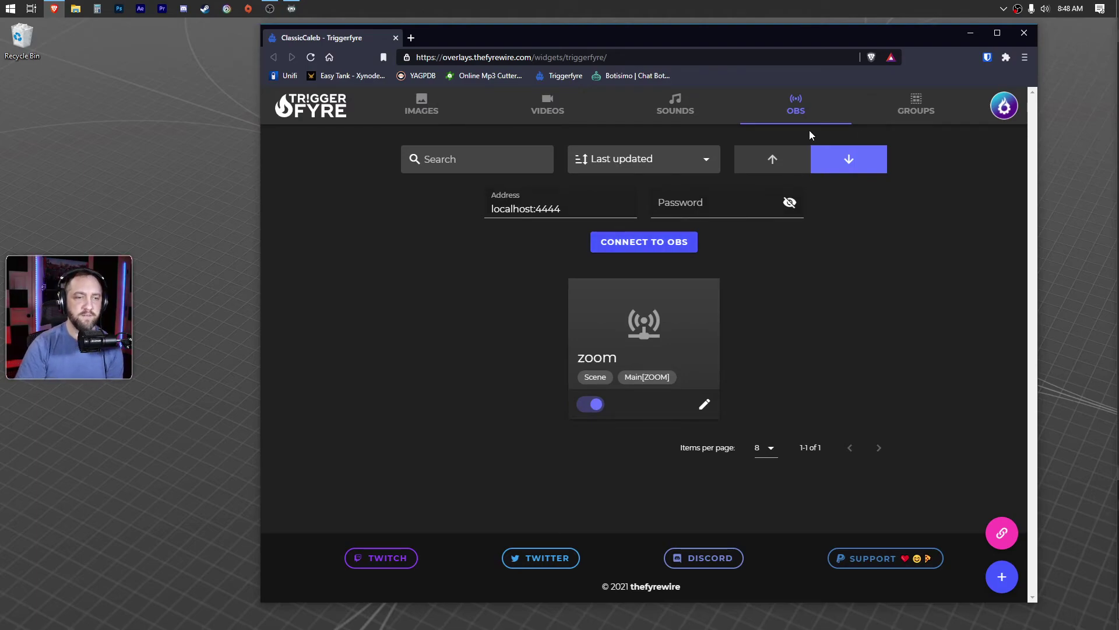
pyautogui.click(625, 243)
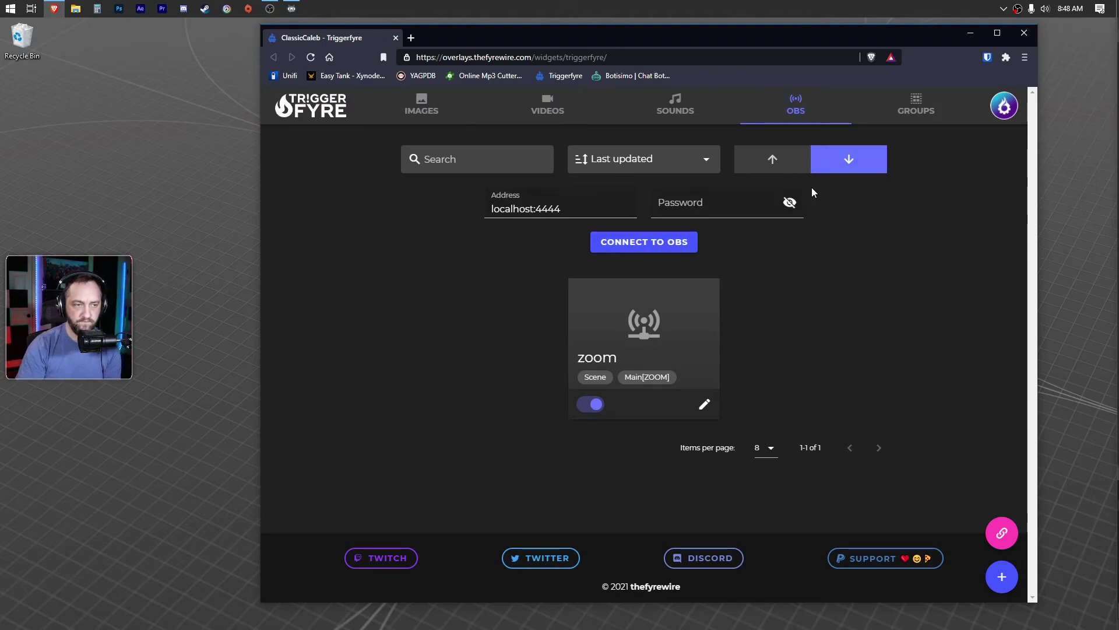
pyautogui.click(633, 244)
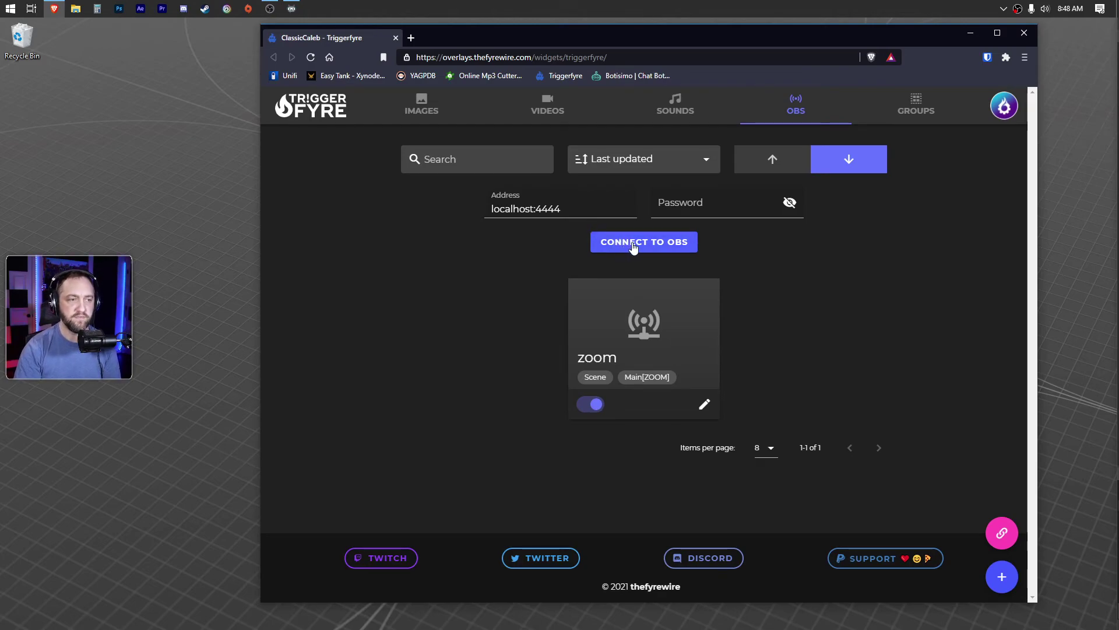
# Review the zoom OBS trigger's command keywords and its scene action settings, and close the trigger without saving.
pyautogui.click(706, 408)
pyautogui.click(779, 242)
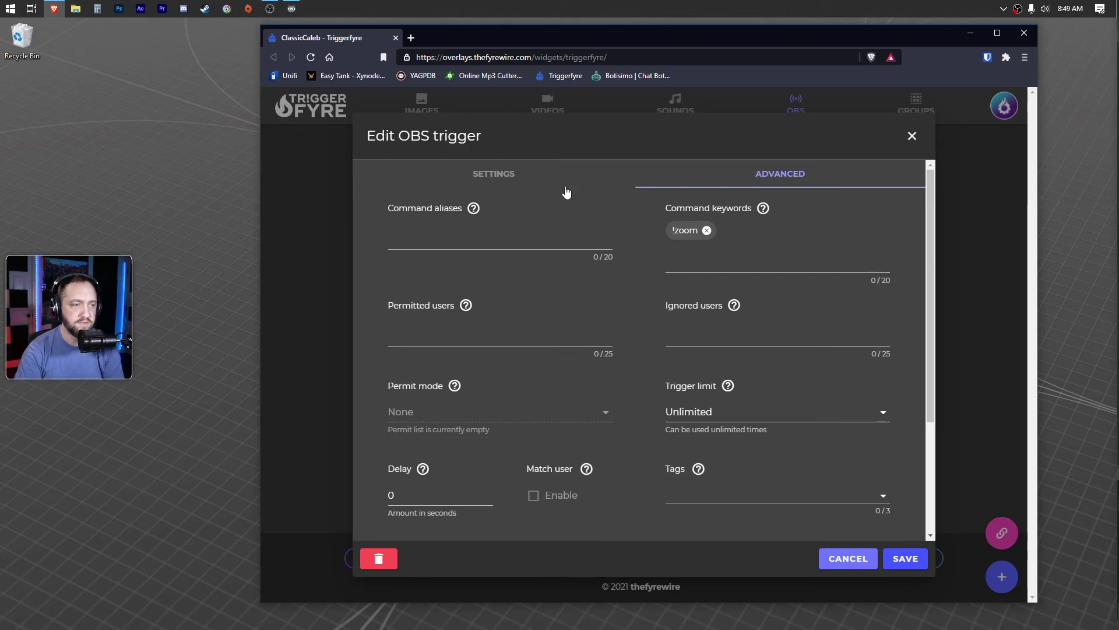
pyautogui.click(512, 176)
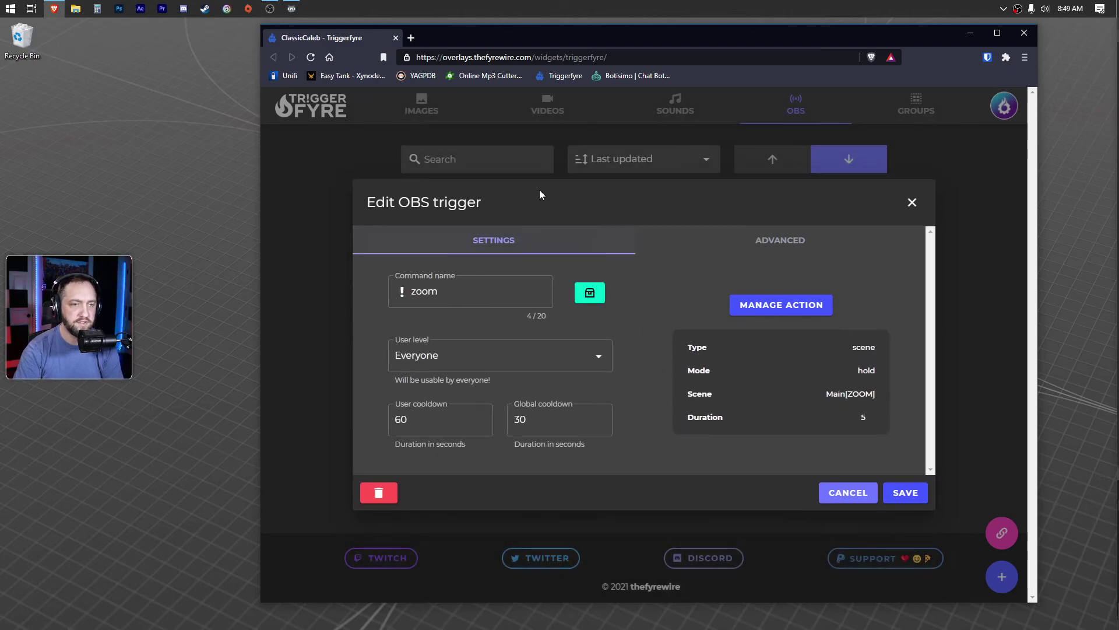
pyautogui.click(913, 203)
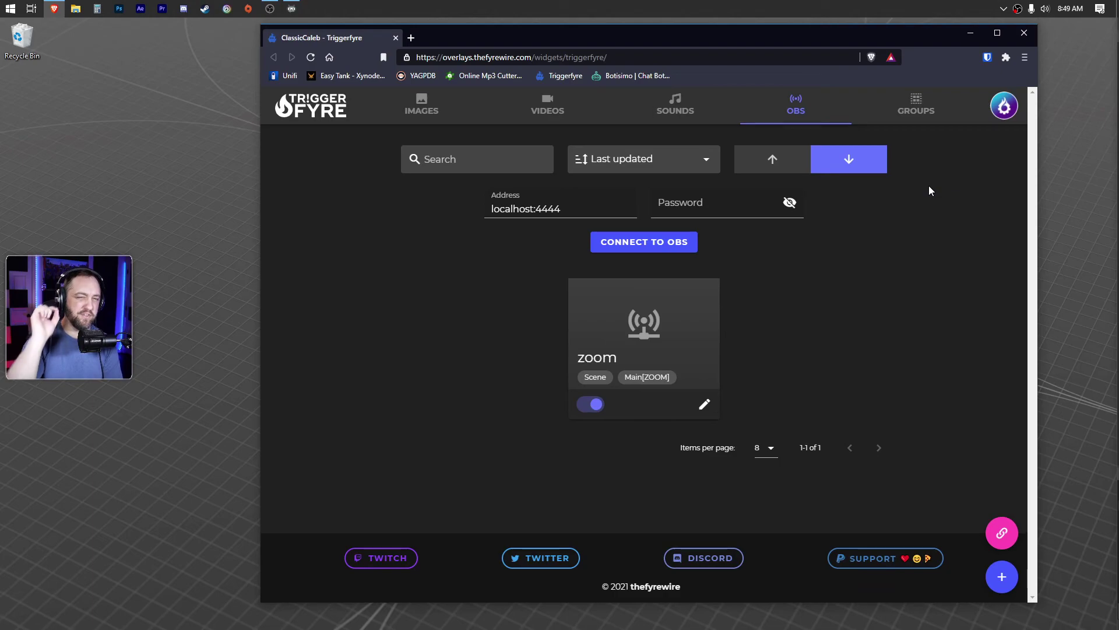